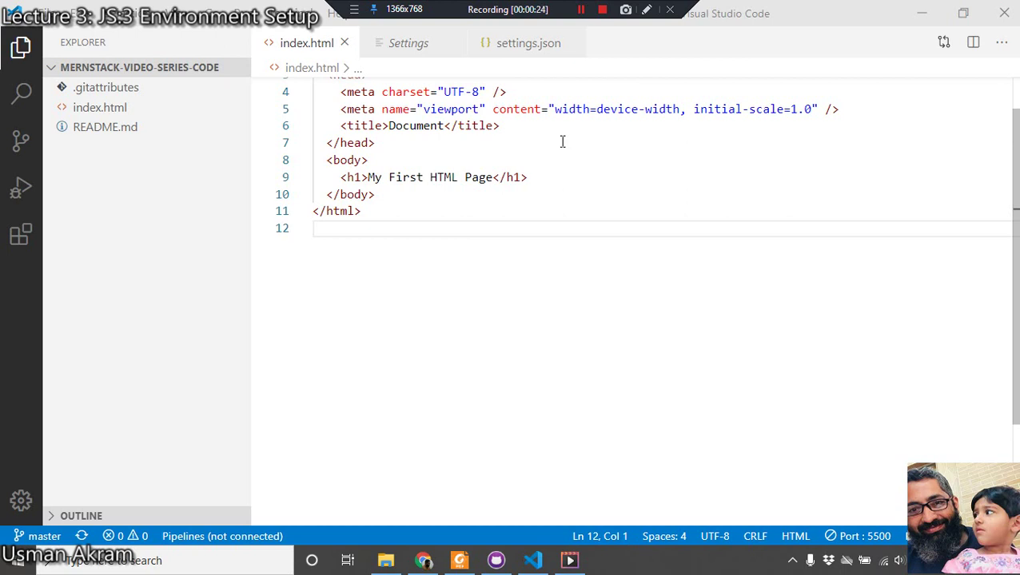
Switch to Chrome and look through the list of personal apps on the Heroku dashboard
{"action": "left_click", "coordinate": [423, 561]}
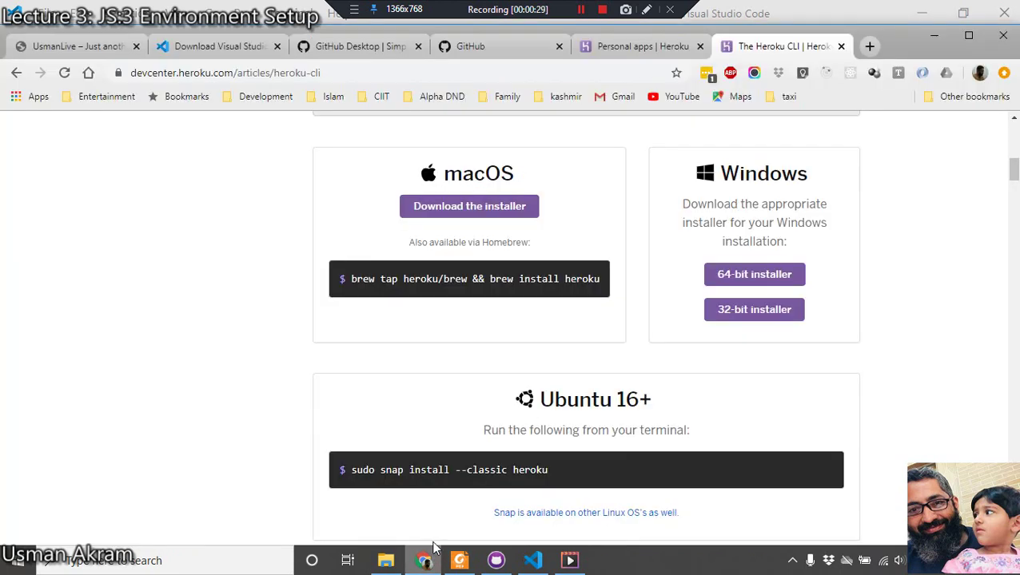
{"action": "left_click", "coordinate": [628, 48]}
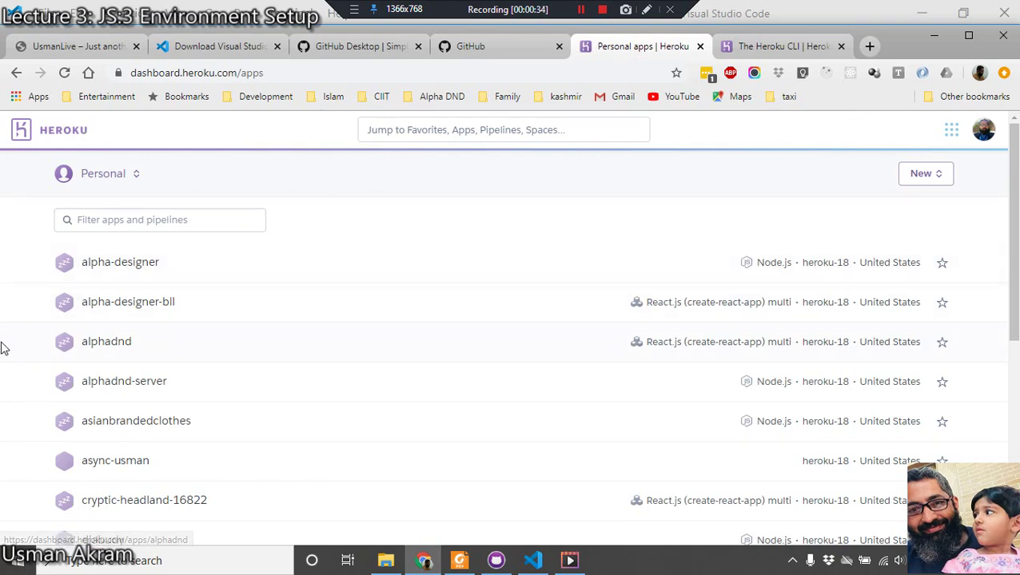
{"action": "scroll", "coordinate": [384, 314], "scroll_direction": "down", "scroll_amount": 1}
{"action": "scroll", "coordinate": [384, 314], "scroll_direction": "down", "scroll_amount": 5}
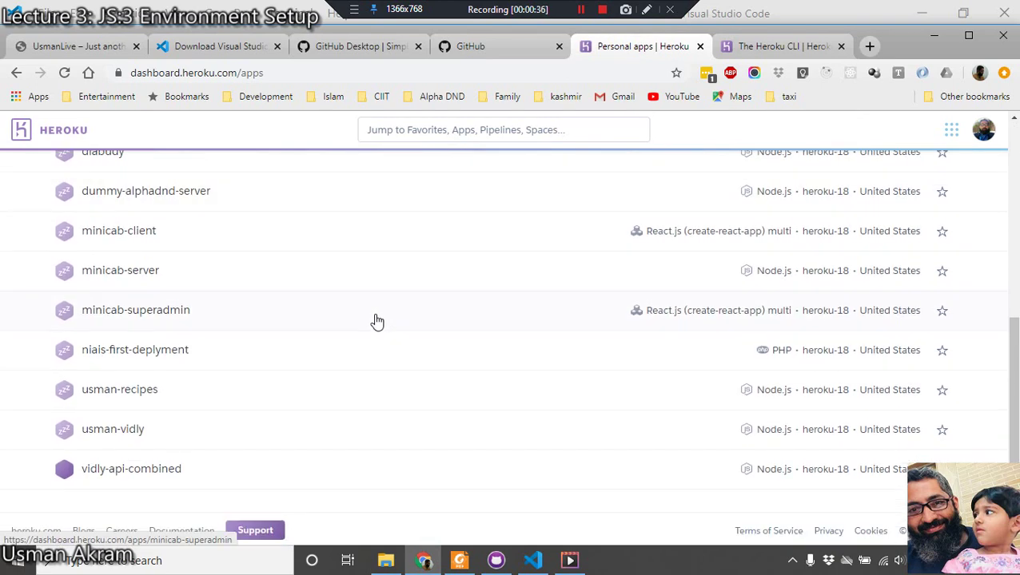
{"action": "scroll", "coordinate": [376, 321], "scroll_direction": "up", "scroll_amount": 6}
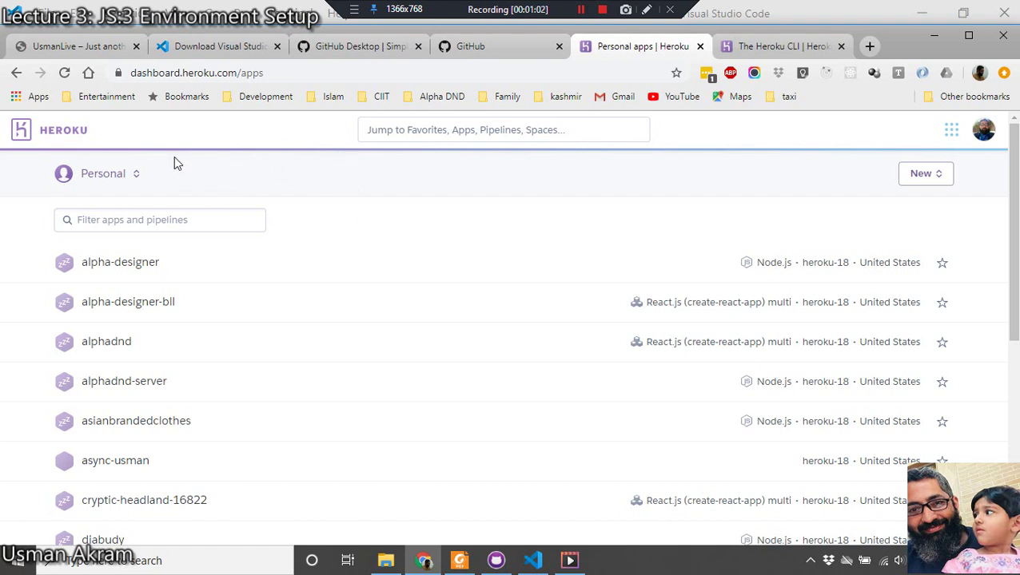
{"action": "scroll", "coordinate": [4, 247], "scroll_direction": "down", "scroll_amount": 5}
{"action": "scroll", "coordinate": [3, 254], "scroll_direction": "up", "scroll_amount": 5}
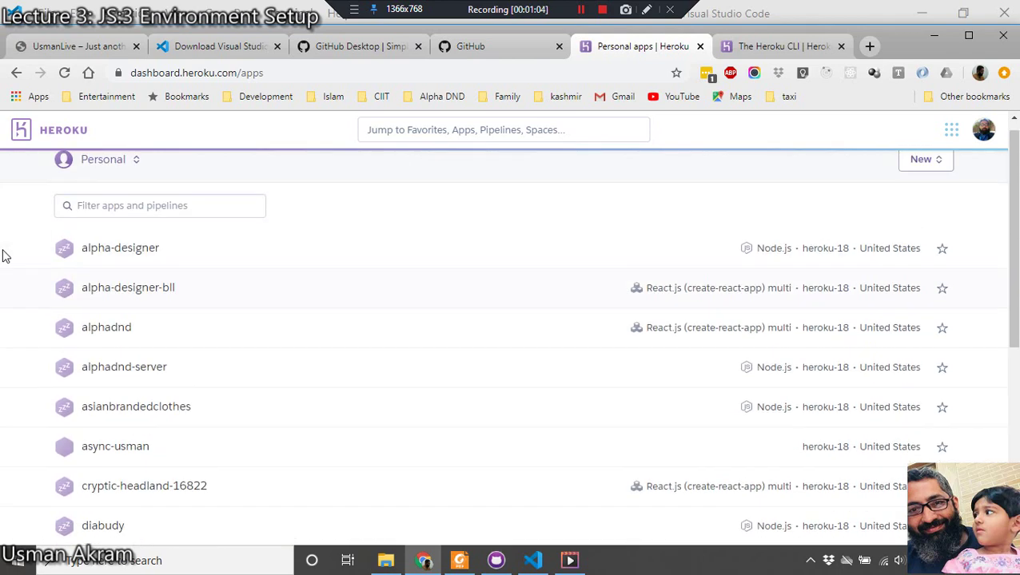
Examine the Heroku CLI article, including its table of contents and the installers for each operating system
{"action": "left_click", "coordinate": [783, 48]}
{"action": "left_click", "coordinate": [227, 255]}
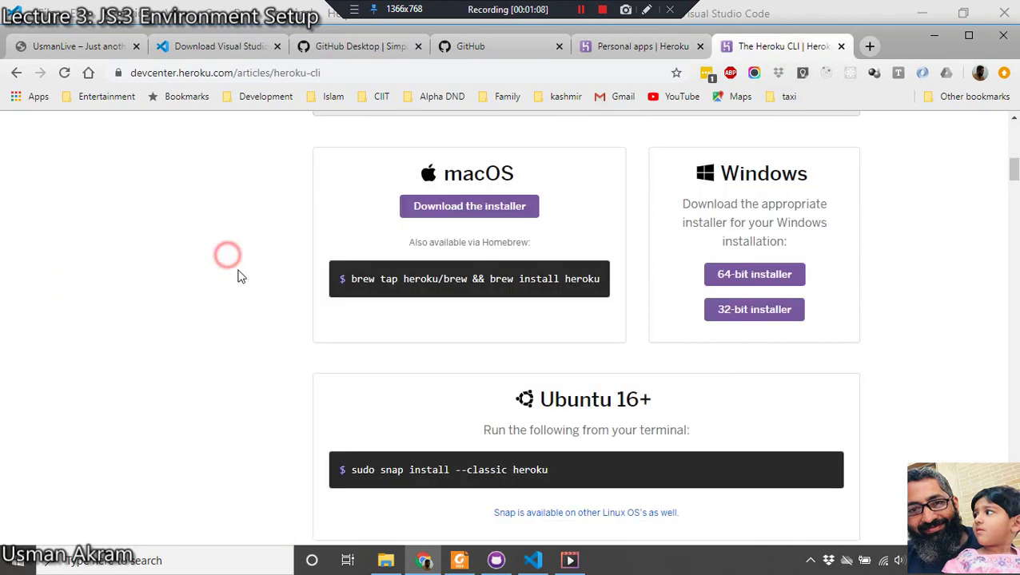
{"action": "scroll", "coordinate": [455, 367], "scroll_direction": "down", "scroll_amount": 2}
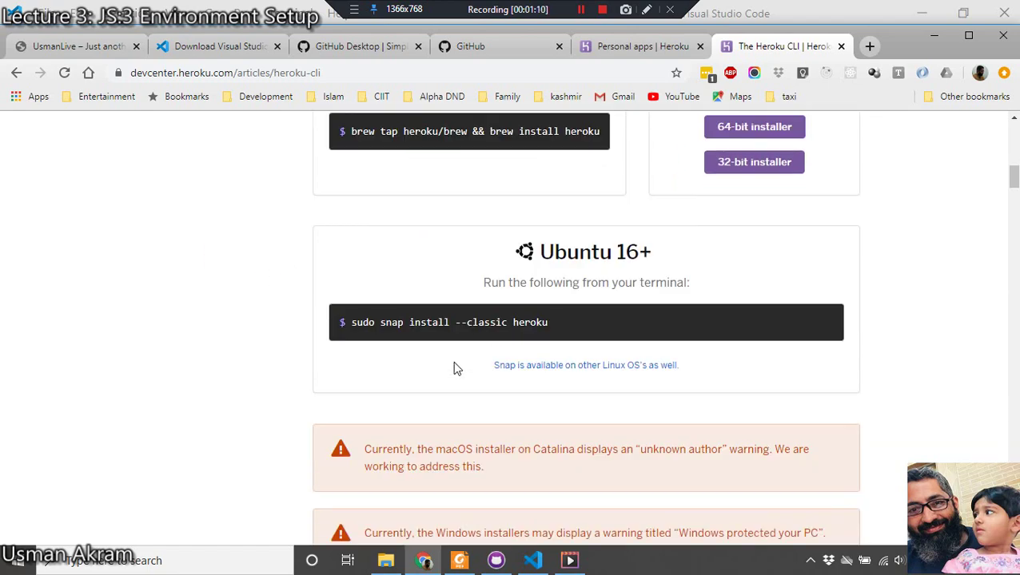
{"action": "scroll", "coordinate": [452, 365], "scroll_direction": "down", "scroll_amount": 5}
{"action": "scroll", "coordinate": [440, 357], "scroll_direction": "up", "scroll_amount": 15}
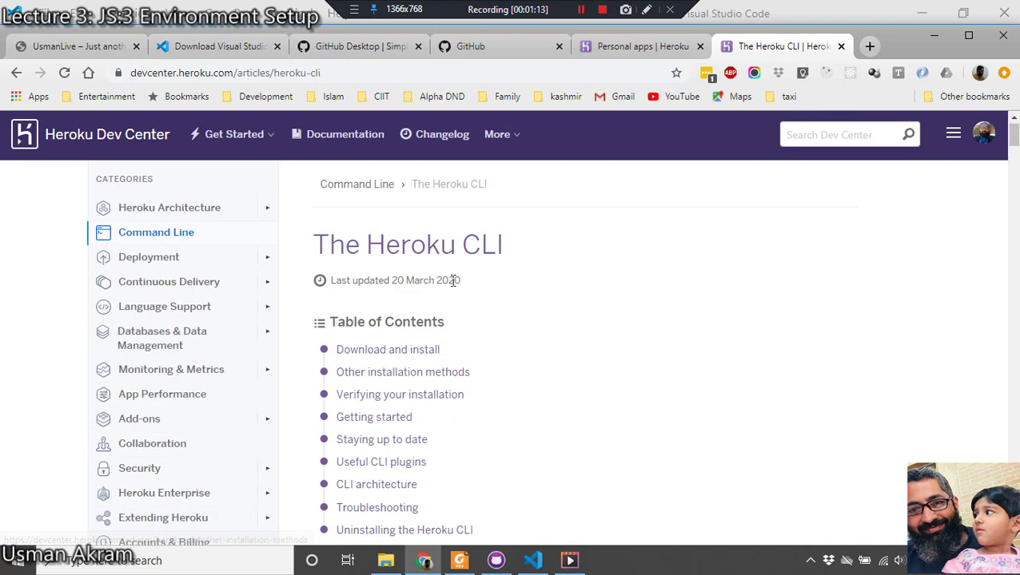
{"action": "scroll", "coordinate": [454, 279], "scroll_direction": "down", "scroll_amount": 3}
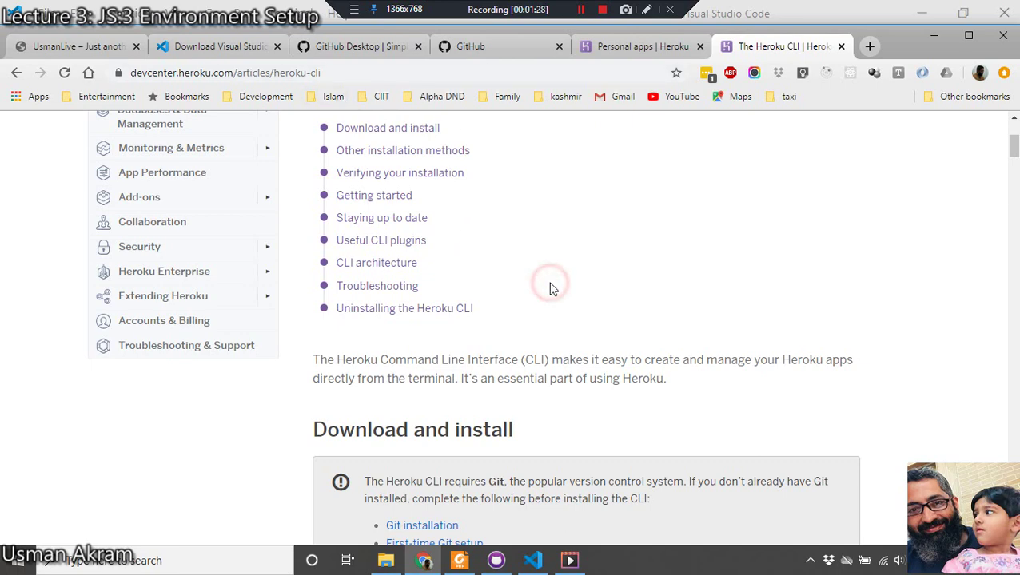
{"action": "scroll", "coordinate": [548, 286], "scroll_direction": "down", "scroll_amount": 2}
{"action": "scroll", "coordinate": [548, 285], "scroll_direction": "up", "scroll_amount": 5}
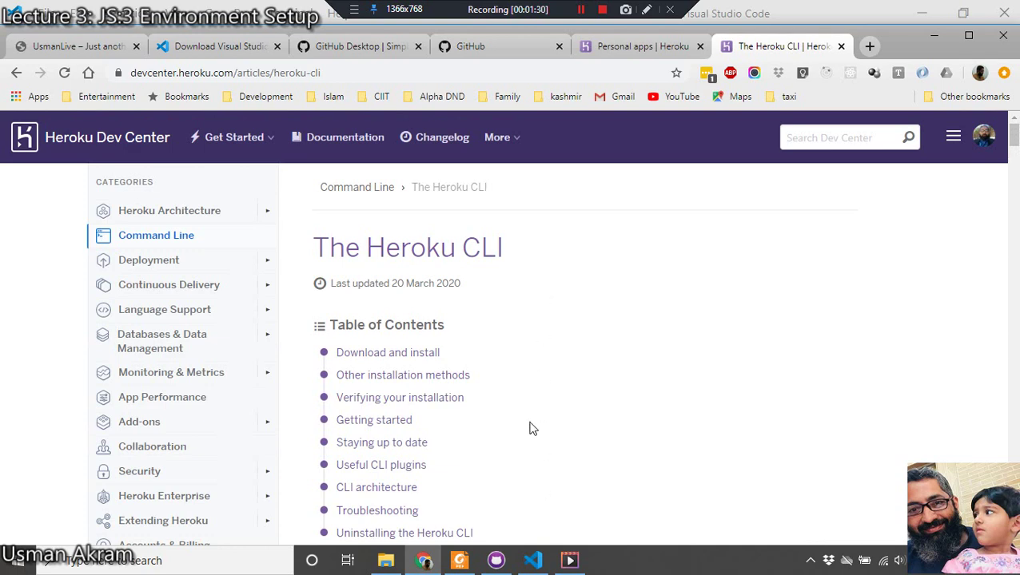
Create a new Heroku app named first-mern-stack in the United States region
{"action": "left_click", "coordinate": [619, 48]}
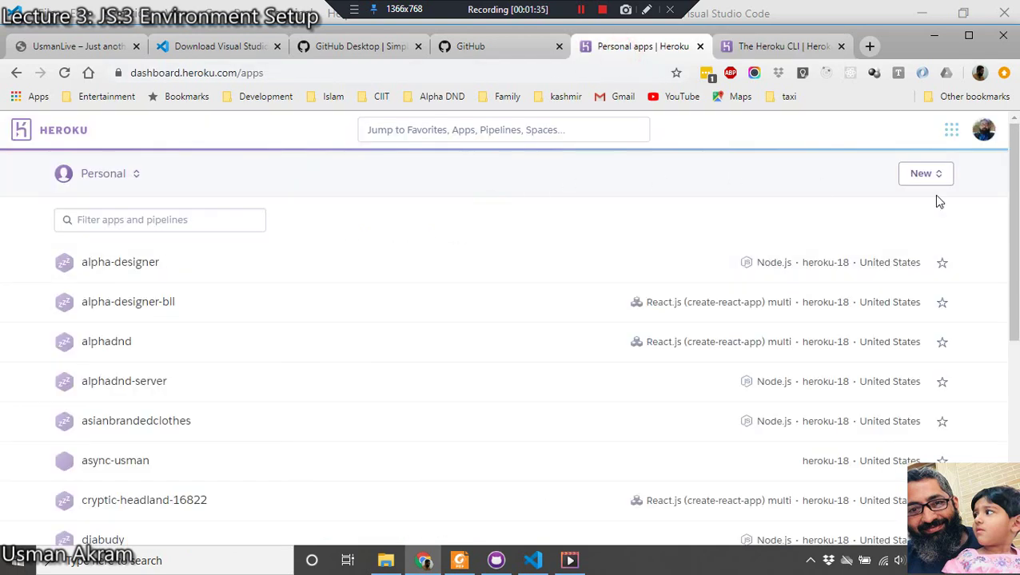
{"action": "left_click", "coordinate": [922, 173]}
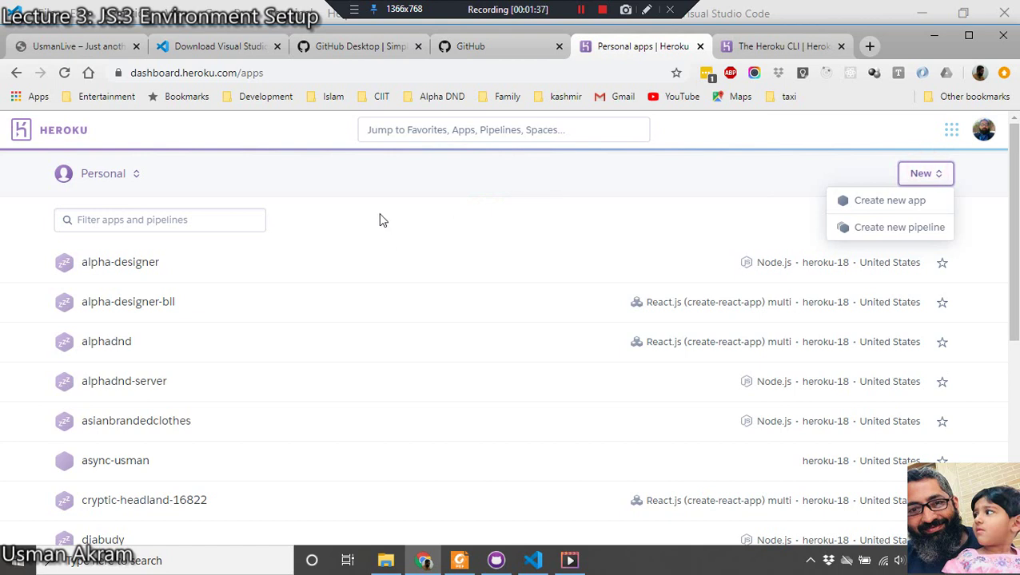
{"action": "left_click", "coordinate": [887, 200]}
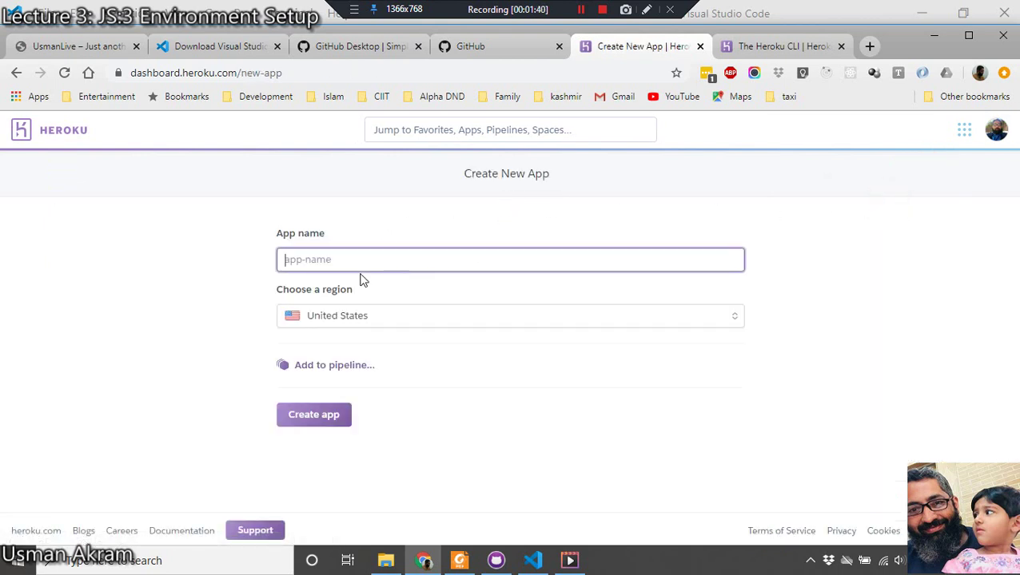
{"action": "type", "text": "fir"}
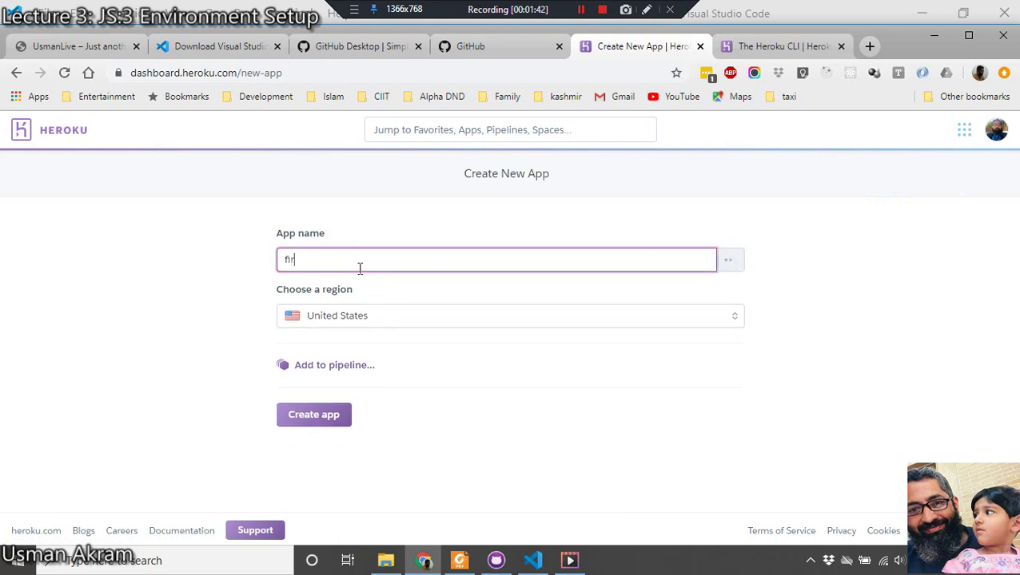
{"action": "type", "text": "st-mern-stack"}
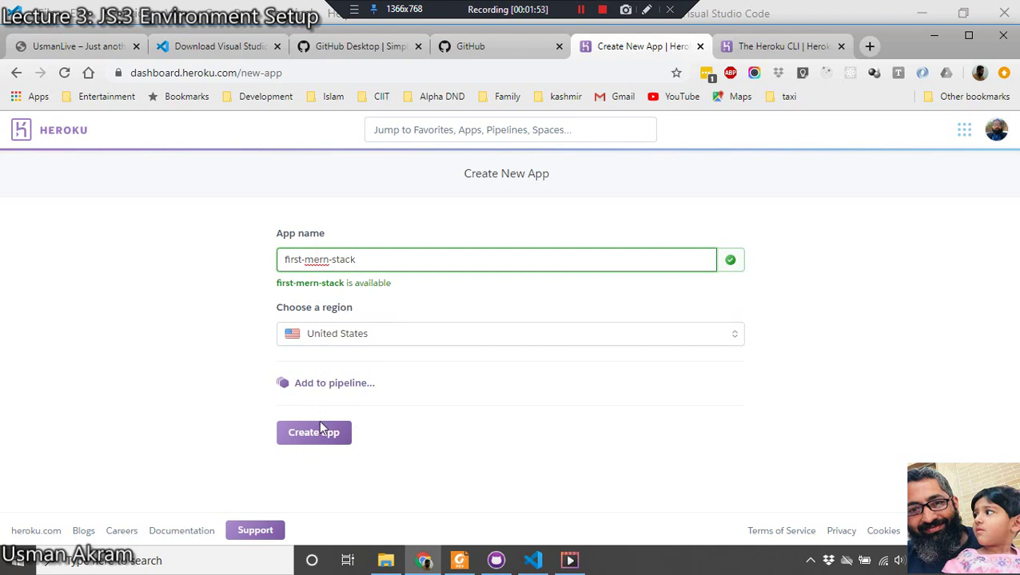
{"action": "left_click", "coordinate": [365, 332]}
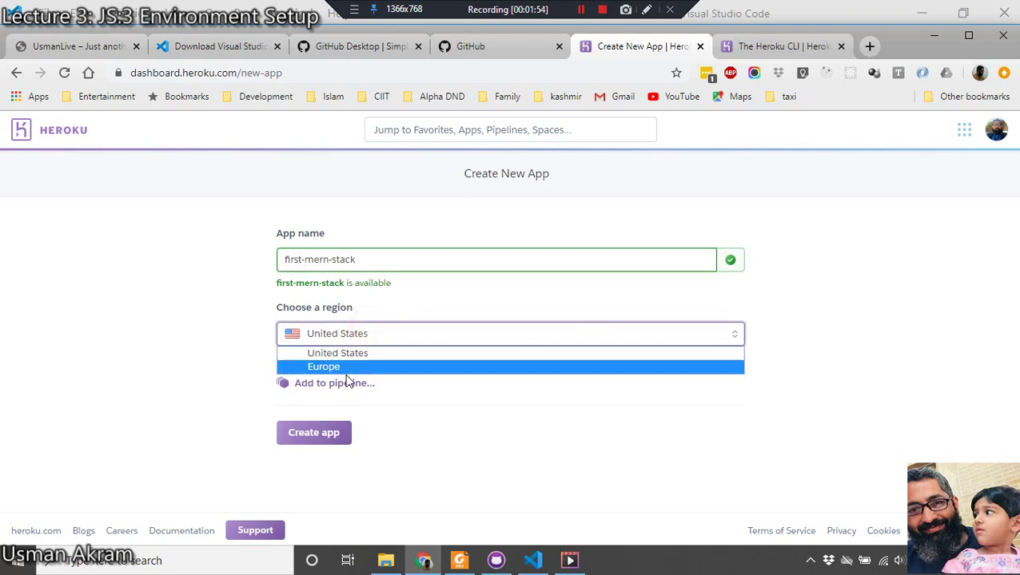
{"action": "left_click", "coordinate": [364, 334]}
{"action": "left_click", "coordinate": [229, 336]}
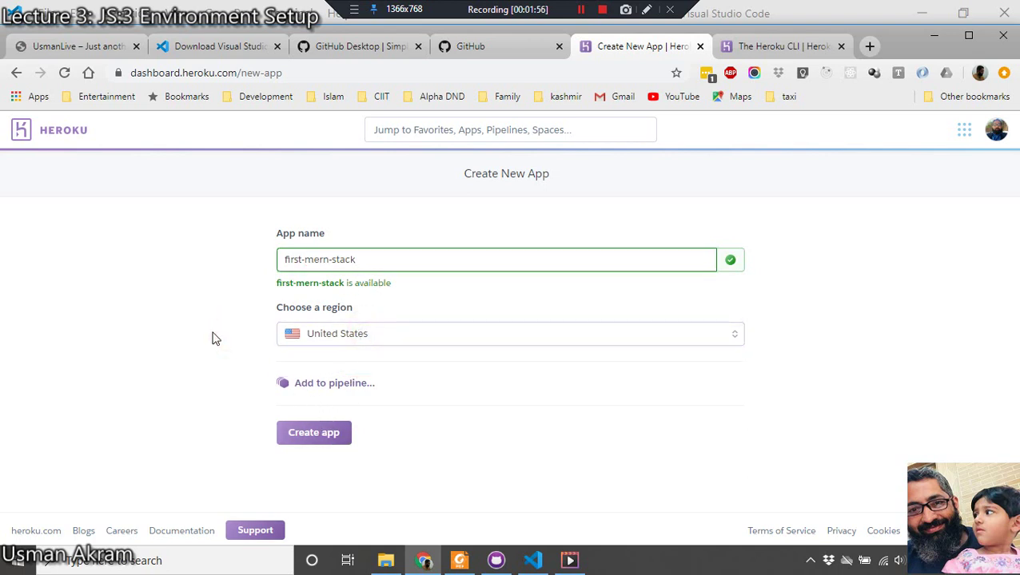
{"action": "left_click", "coordinate": [305, 436]}
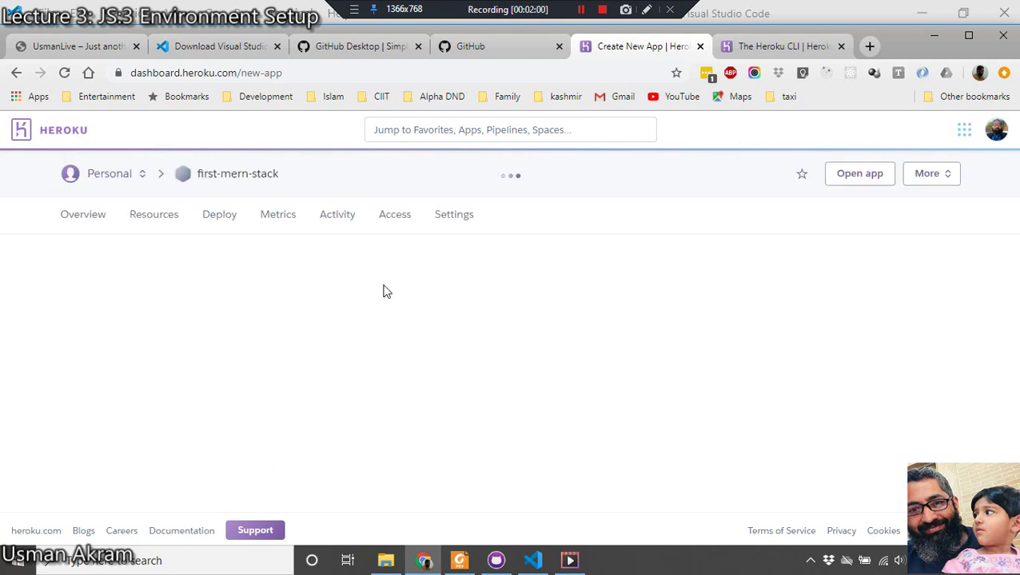
Open the live site of the first-mern-stack app and read its welcome page
{"action": "scroll", "coordinate": [330, 351], "scroll_direction": "down", "scroll_amount": 1}
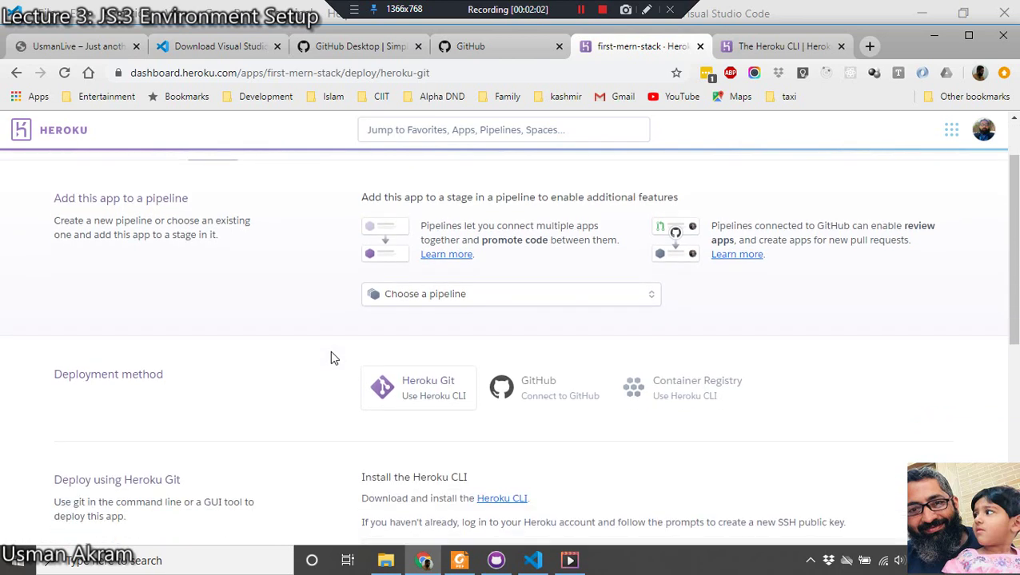
{"action": "scroll", "coordinate": [817, 197], "scroll_direction": "up", "scroll_amount": 1}
{"action": "left_click", "coordinate": [840, 180]}
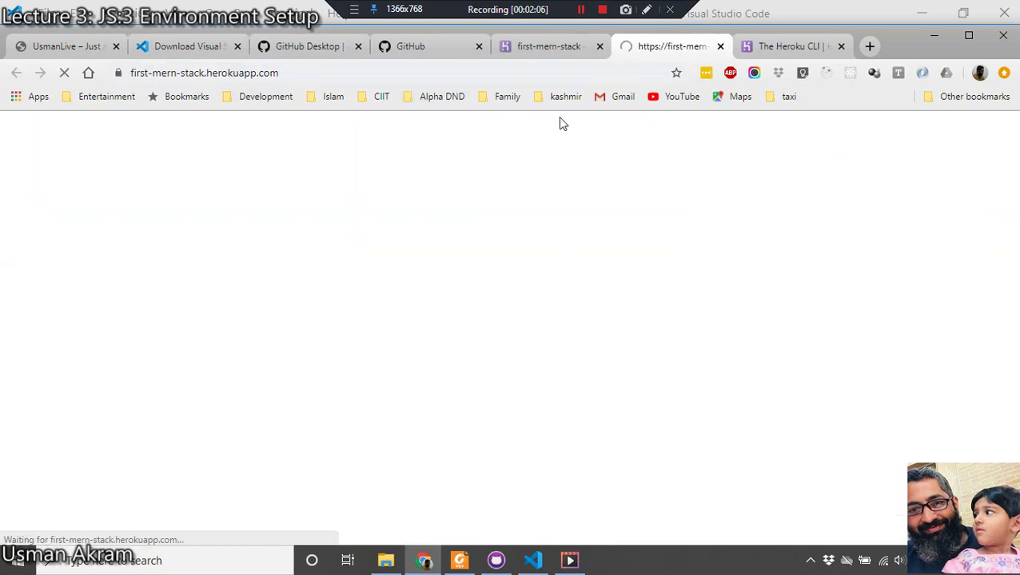
{"action": "left_click_drag", "start_coordinate": [57, 164], "coordinate": [364, 210]}
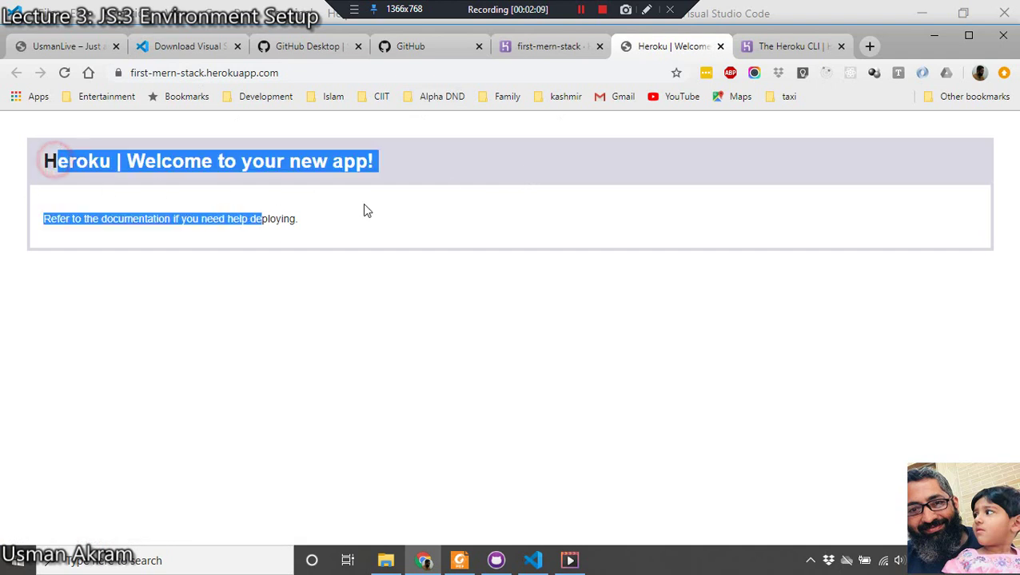
{"action": "left_click", "coordinate": [369, 208]}
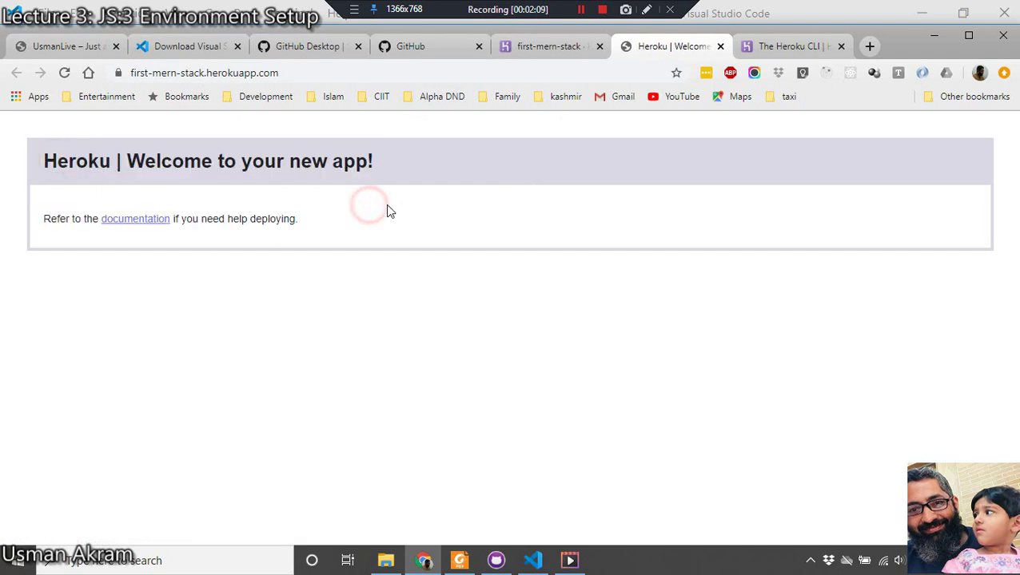
Review the deployment methods and the Heroku Git instructions for the first-mern-stack app
{"action": "left_click", "coordinate": [525, 45]}
{"action": "scroll", "coordinate": [403, 292], "scroll_direction": "down", "scroll_amount": 3}
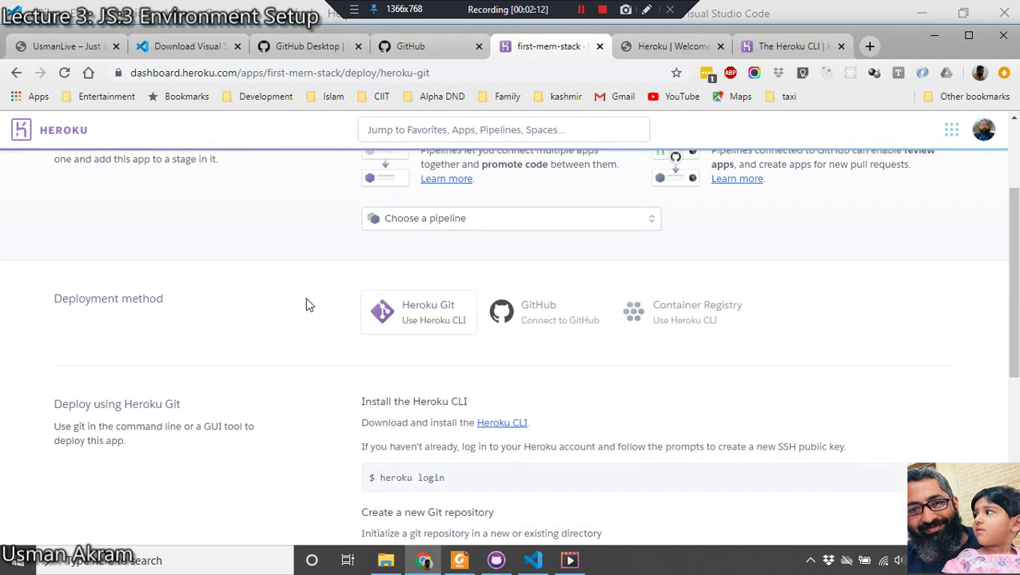
{"action": "scroll", "coordinate": [304, 302], "scroll_direction": "down", "scroll_amount": 4}
{"action": "scroll", "coordinate": [303, 302], "scroll_direction": "up", "scroll_amount": 4}
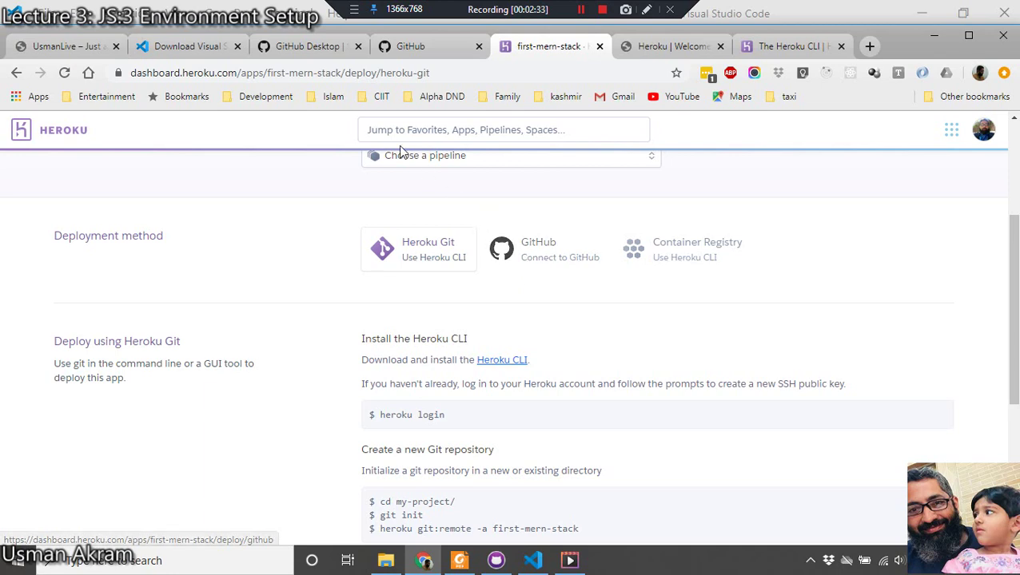
Look over the GitHub home feed and the GitHub Desktop download page
{"action": "left_click", "coordinate": [308, 46]}
{"action": "left_click", "coordinate": [408, 47]}
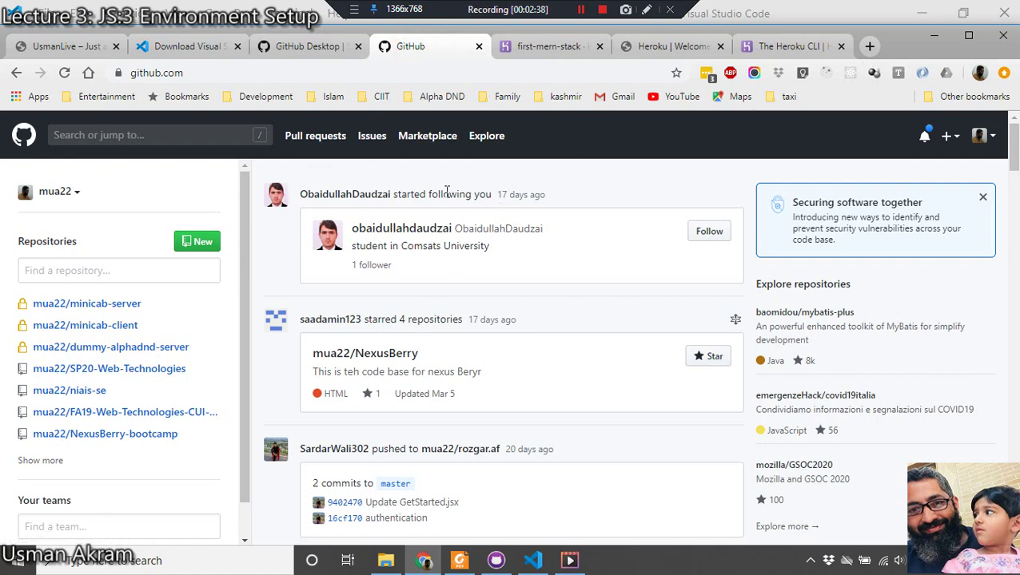
{"action": "scroll", "coordinate": [446, 192], "scroll_direction": "down", "scroll_amount": 3}
{"action": "scroll", "coordinate": [446, 192], "scroll_direction": "up", "scroll_amount": 3}
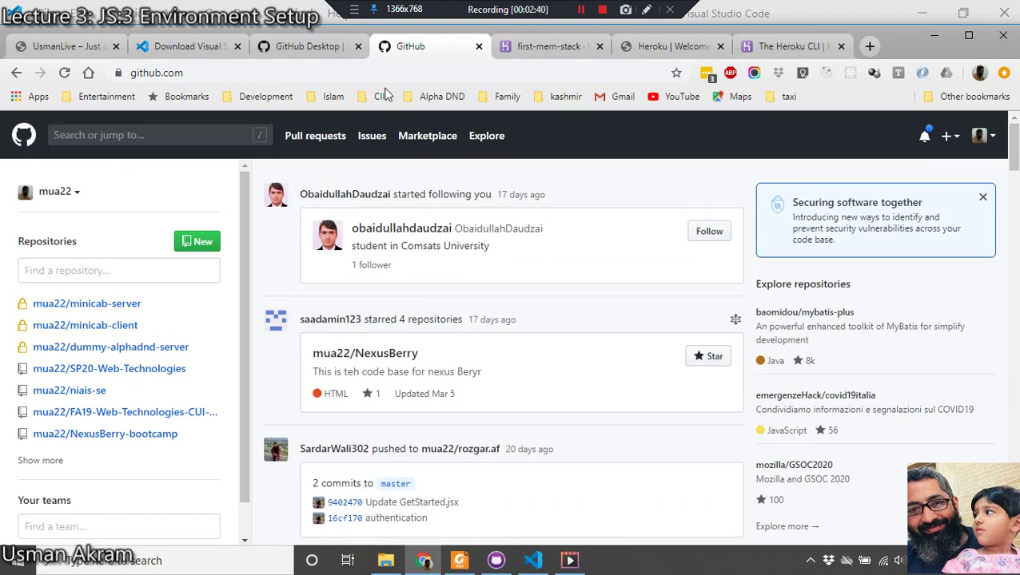
{"action": "left_click", "coordinate": [311, 48]}
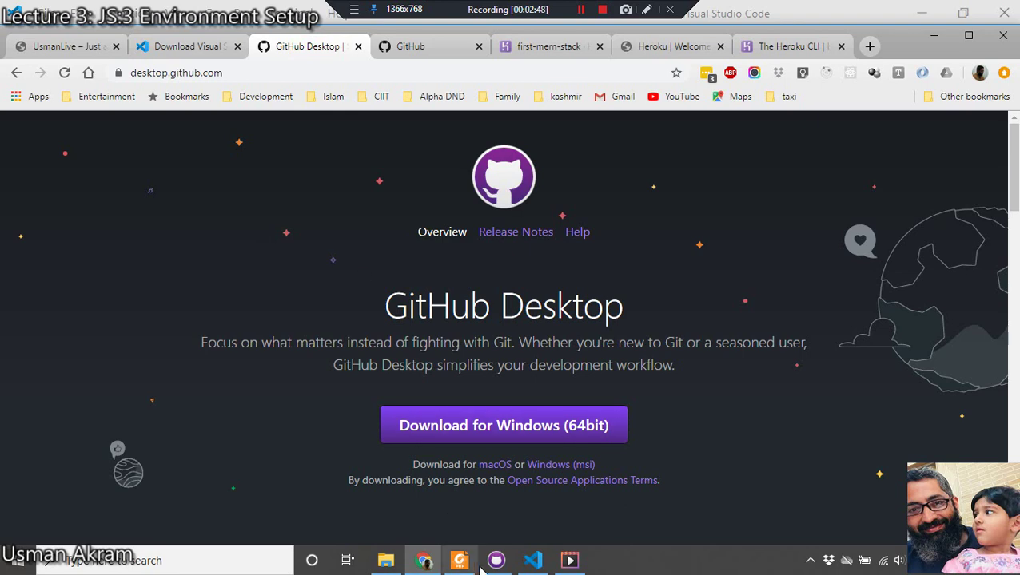
Switch to Visual Studio Code, add a paragraph containing "jh" below the h1 heading in index.html, and save the file
{"action": "left_click", "coordinate": [532, 560]}
{"action": "left_click", "coordinate": [412, 196]}
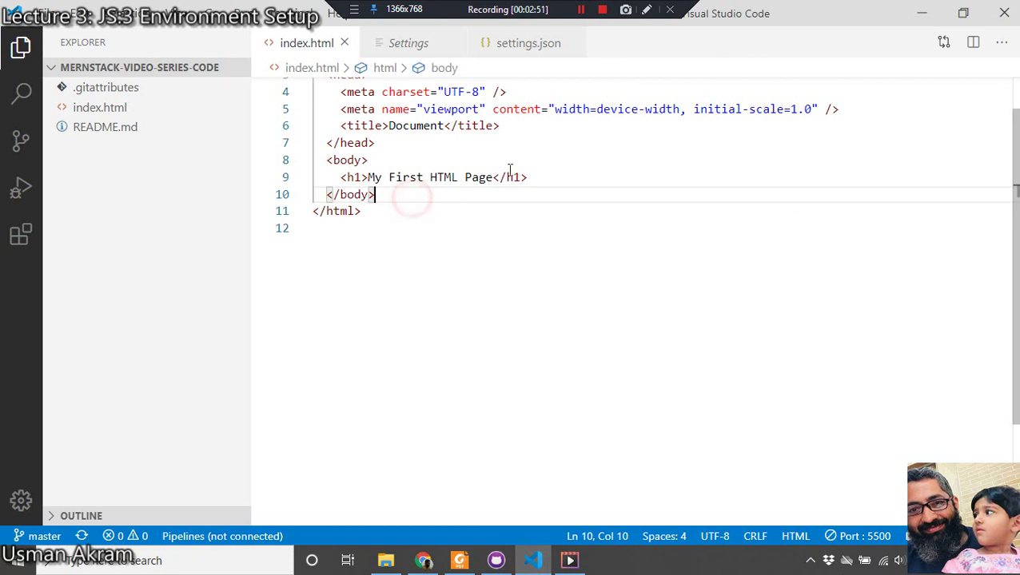
{"action": "left_click", "coordinate": [541, 174]}
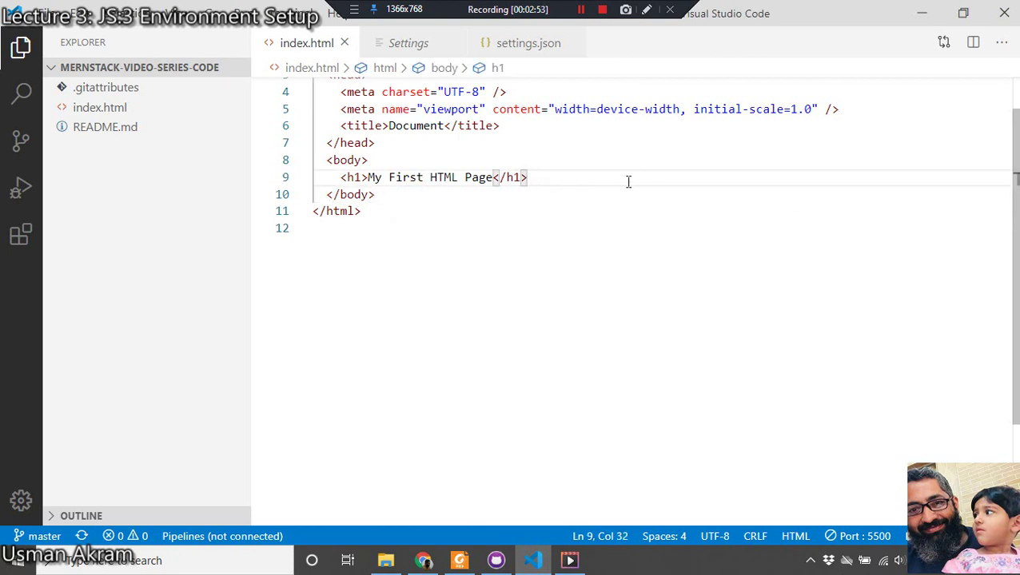
{"action": "key", "text": "Return"}
{"action": "type", "text": "p"}
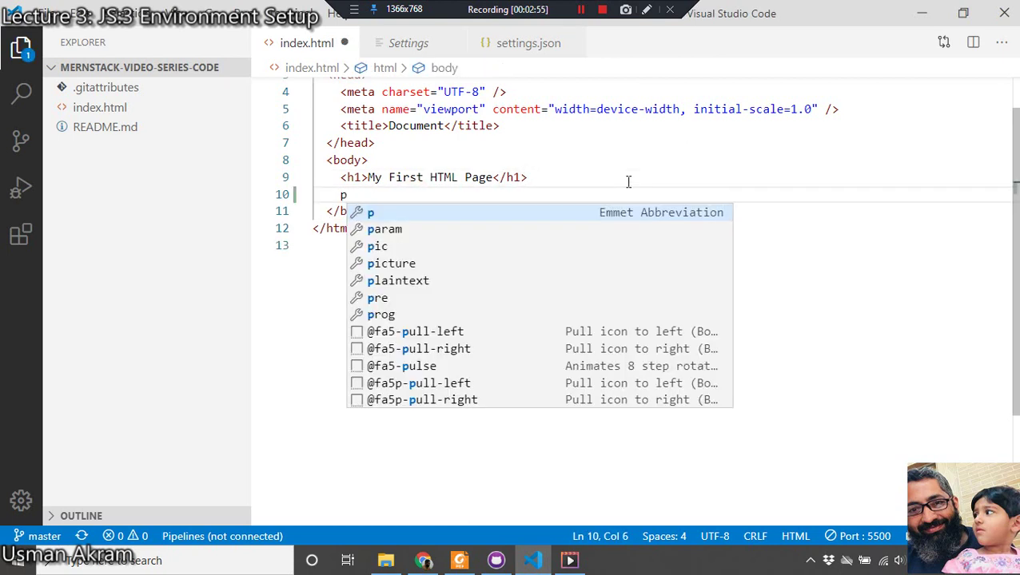
{"action": "key", "text": "Tab"}
{"action": "type", "text": "jh"}
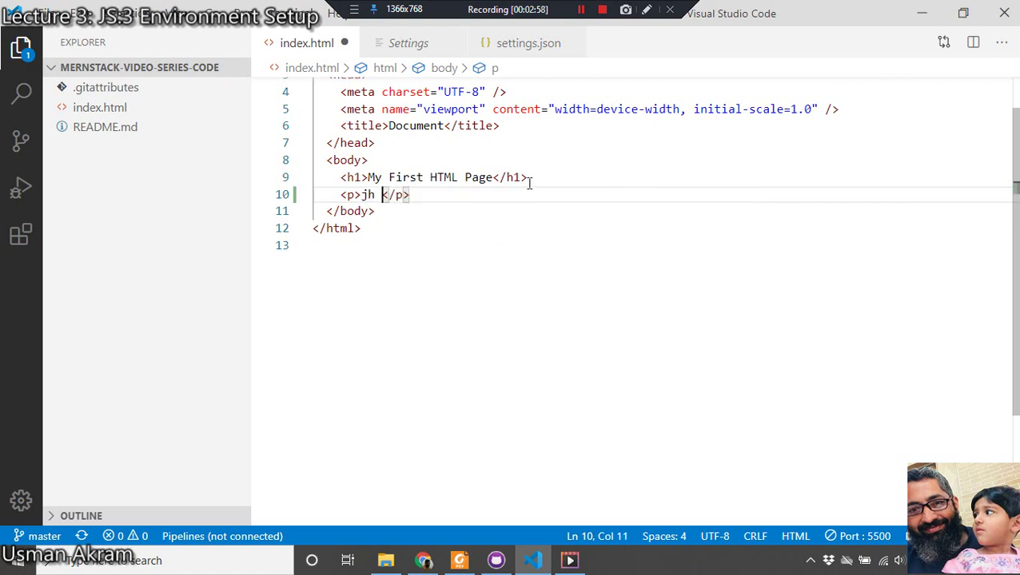
{"action": "key", "text": "BackSpace"}
{"action": "key", "text": "ctrl+s"}
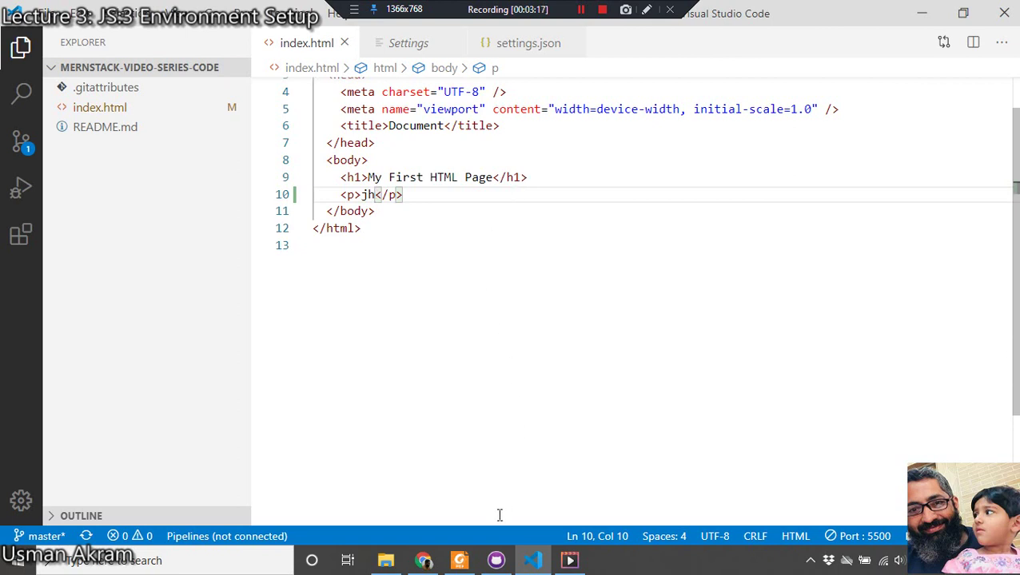
Switch to GitHub Desktop and create a repository named first-mern-stack in F:\Github with the description "My first mern deployment" and no README
{"action": "left_click", "coordinate": [423, 560]}
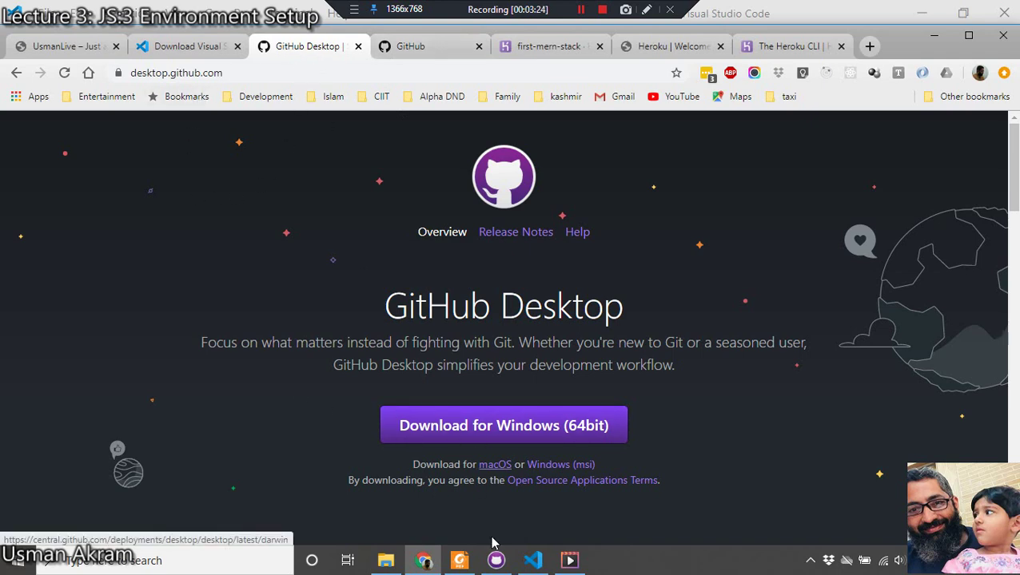
{"action": "left_click", "coordinate": [496, 560]}
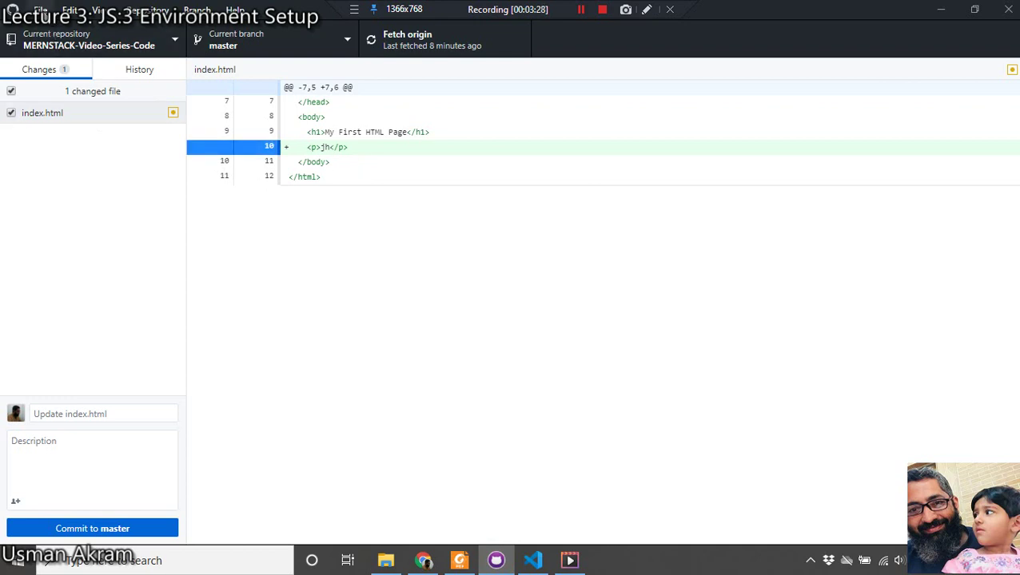
{"action": "left_click", "coordinate": [40, 11]}
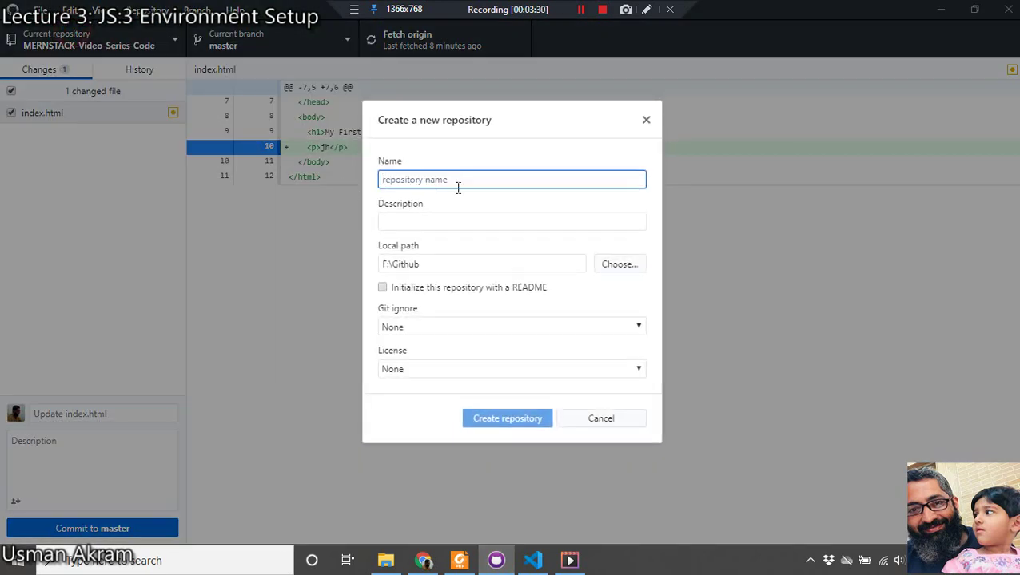
{"action": "left_click", "coordinate": [458, 180]}
{"action": "type", "text": "first-mern-stack"}
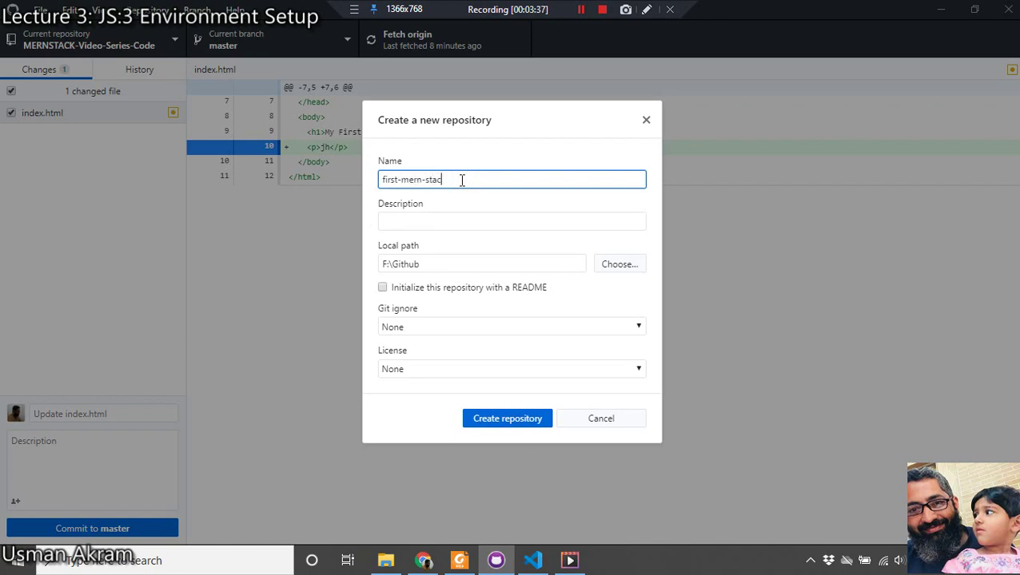
{"action": "left_click", "coordinate": [455, 266]}
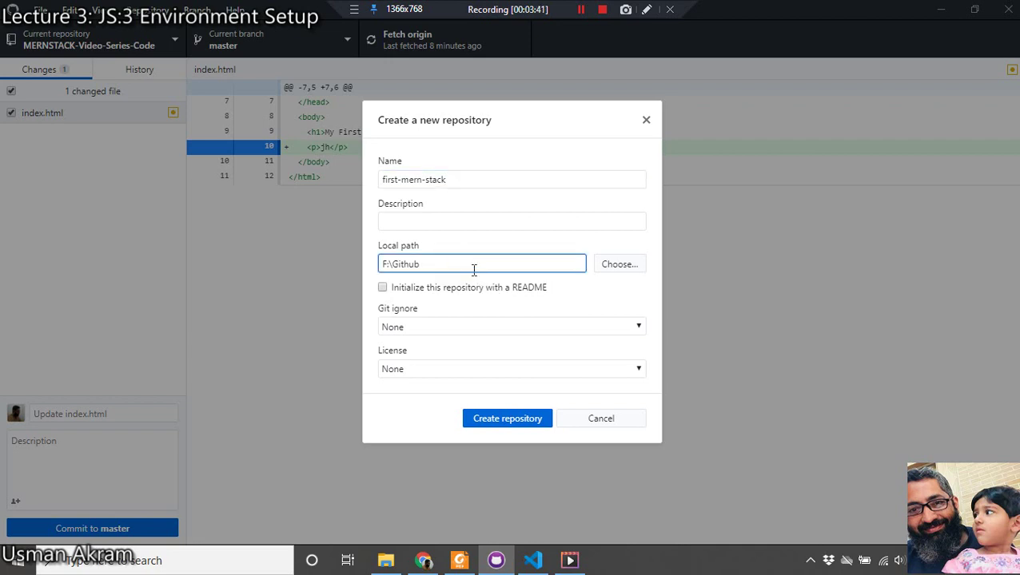
{"action": "left_click", "coordinate": [435, 292]}
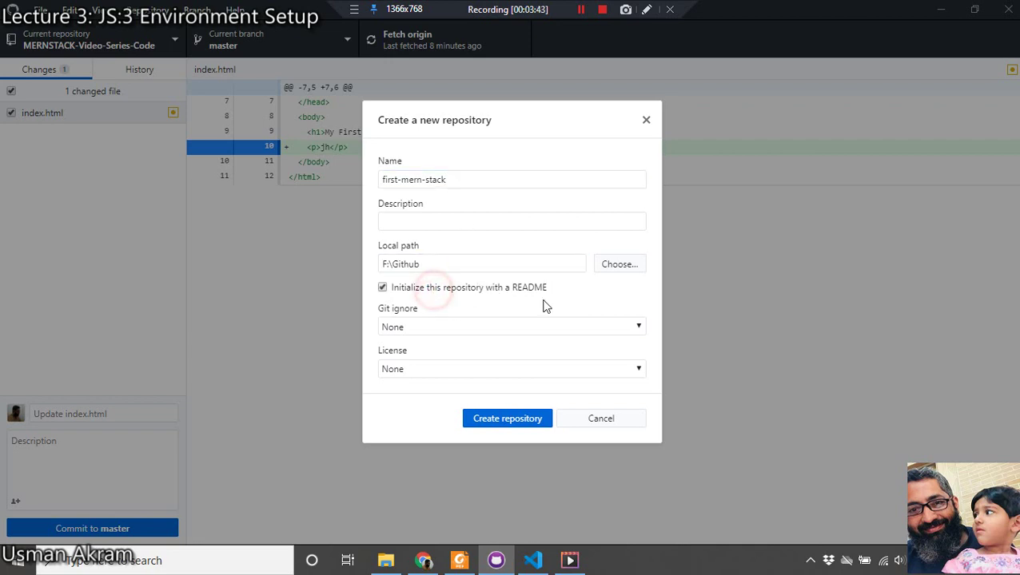
{"action": "left_click", "coordinate": [457, 289]}
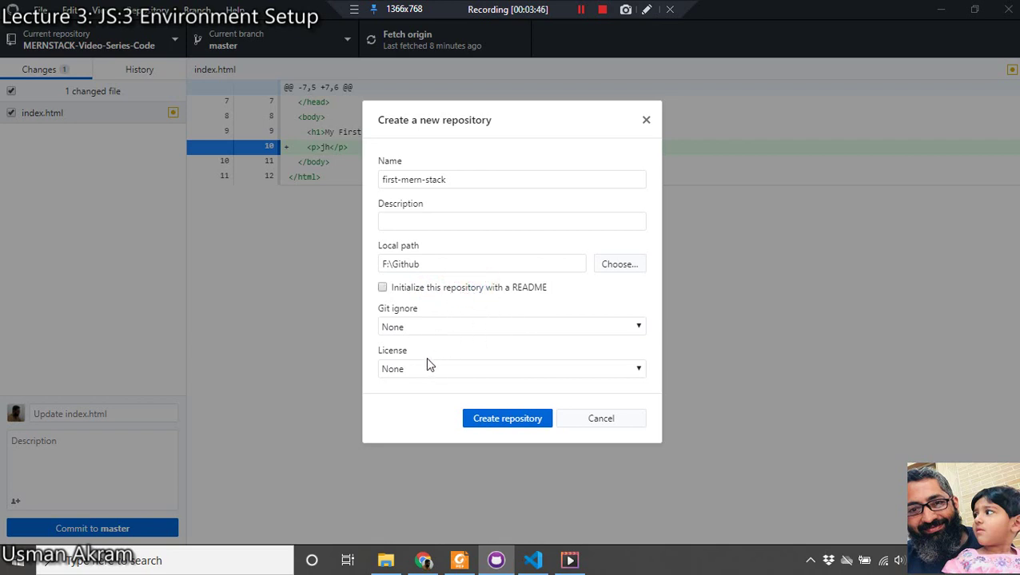
{"action": "left_click", "coordinate": [463, 221]}
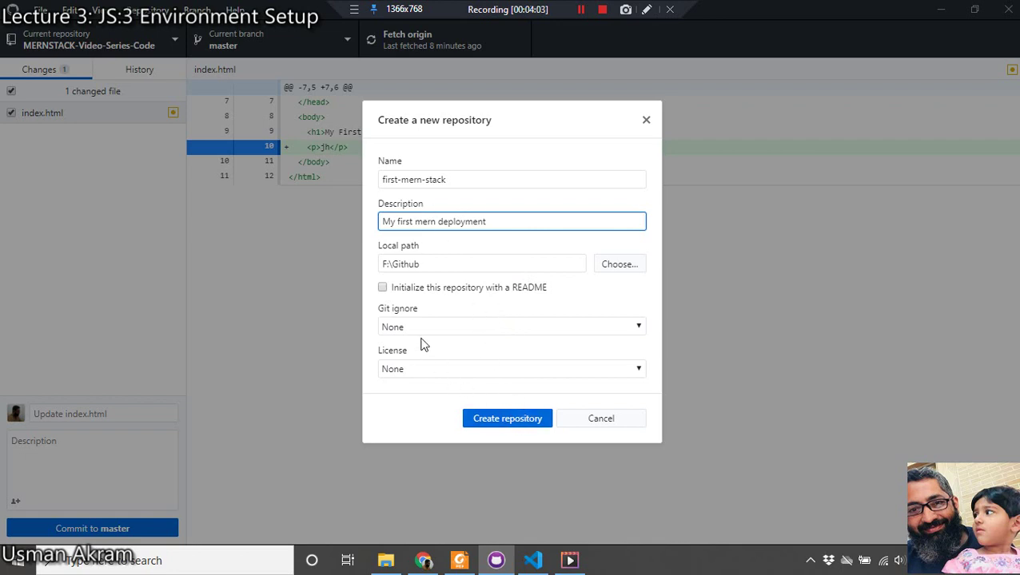
{"action": "left_click", "coordinate": [508, 421]}
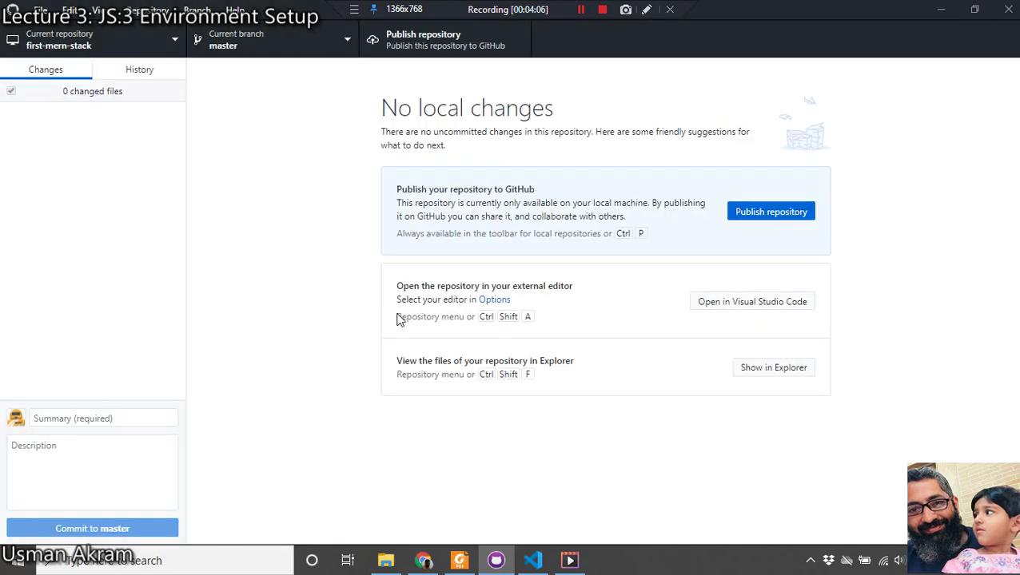
Publish the first-mern-stack repository to GitHub.com as public, without keeping the code private
{"action": "left_click", "coordinate": [771, 213]}
{"action": "left_click", "coordinate": [389, 321]}
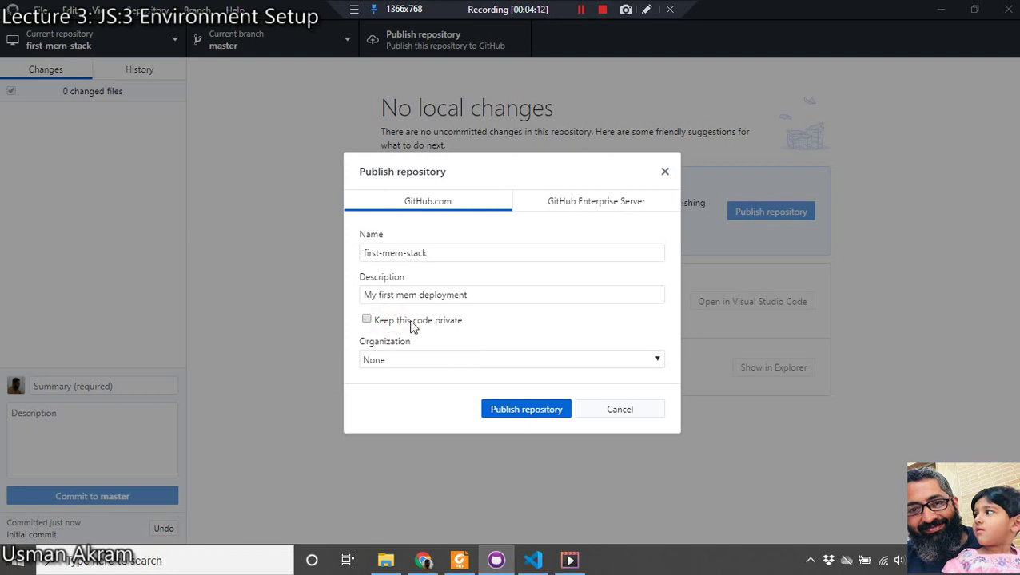
{"action": "left_click", "coordinate": [412, 326]}
{"action": "left_click", "coordinate": [412, 326]}
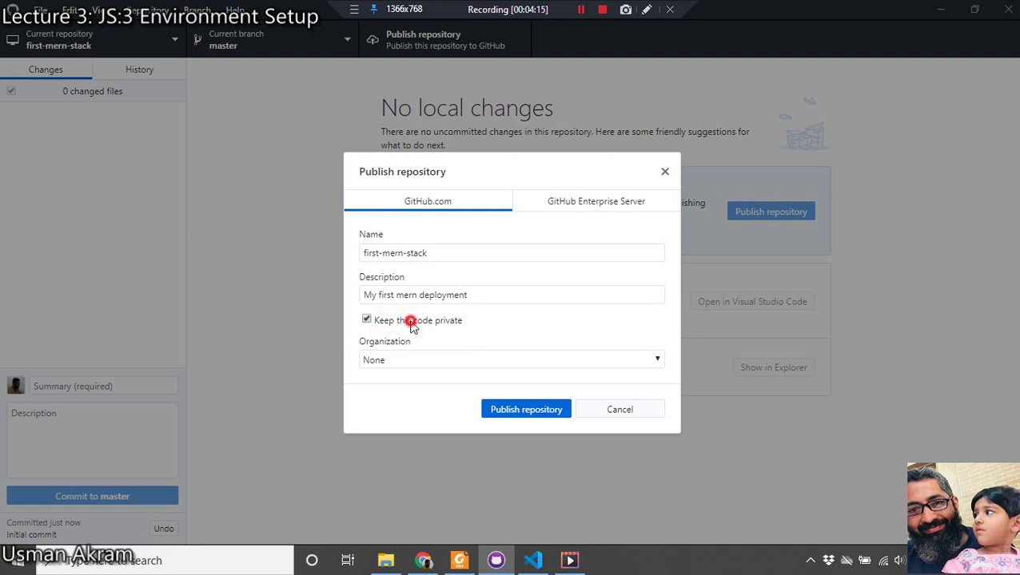
{"action": "left_click", "coordinate": [524, 412]}
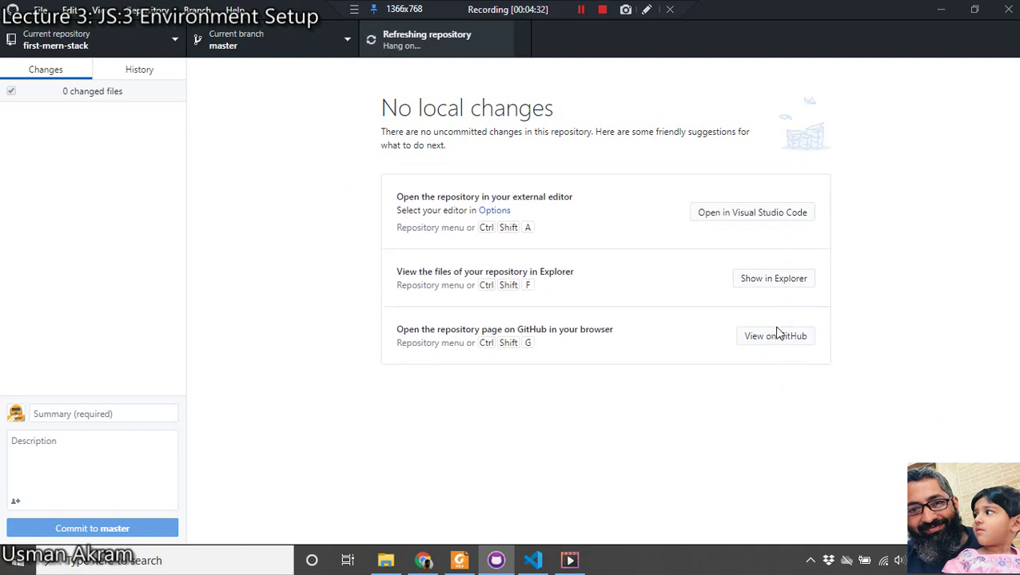
Open the first-mern-stack repository in File Explorer and Visual Studio Code, closing the old MERNSTACK-Video-Series-Code editor window
{"action": "left_click", "coordinate": [778, 282]}
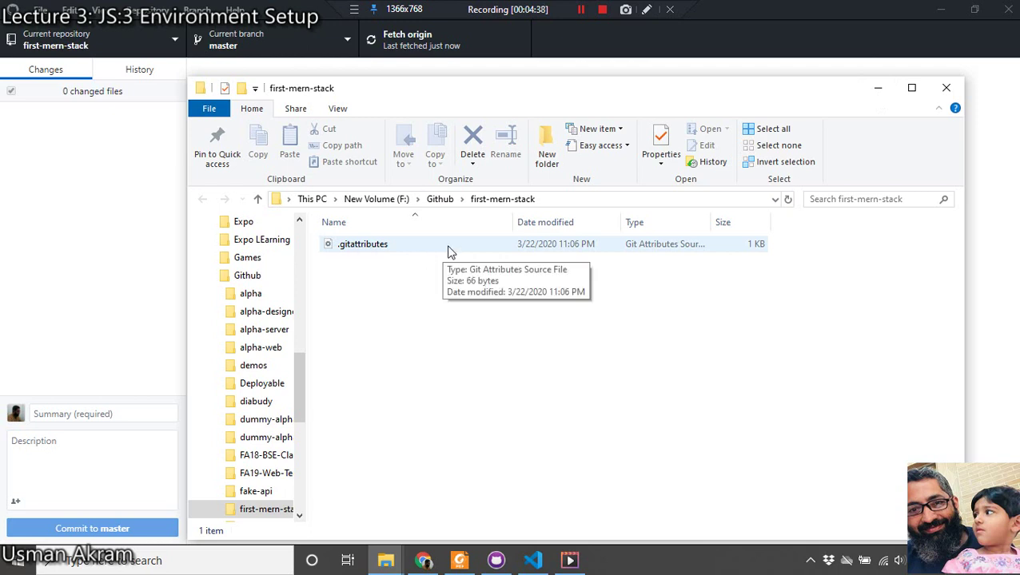
{"action": "left_click", "coordinate": [877, 88]}
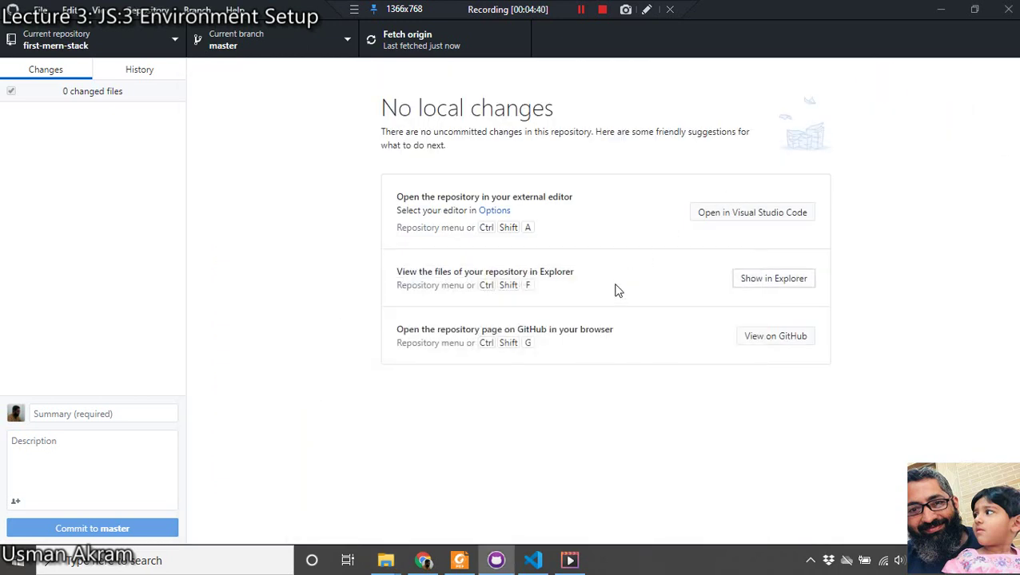
{"action": "left_click", "coordinate": [719, 213]}
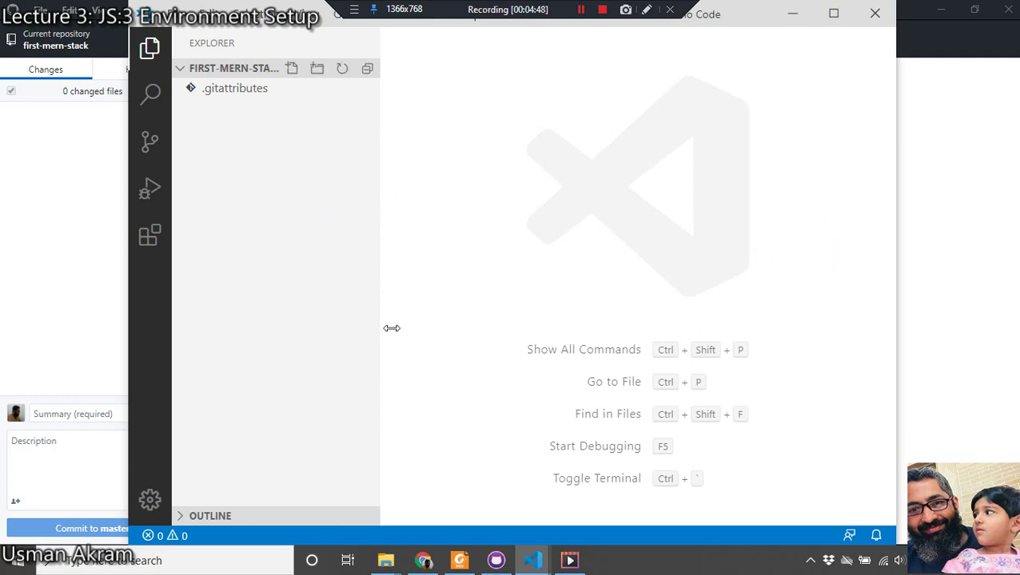
{"action": "mouse_move", "coordinate": [531, 560]}
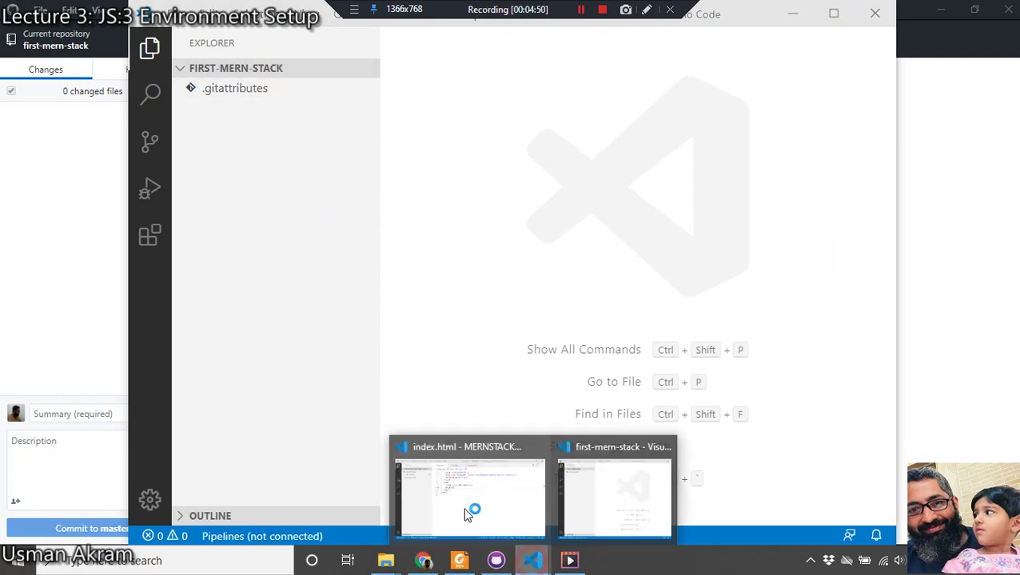
{"action": "left_click", "coordinate": [460, 504]}
{"action": "left_click", "coordinate": [1003, 13]}
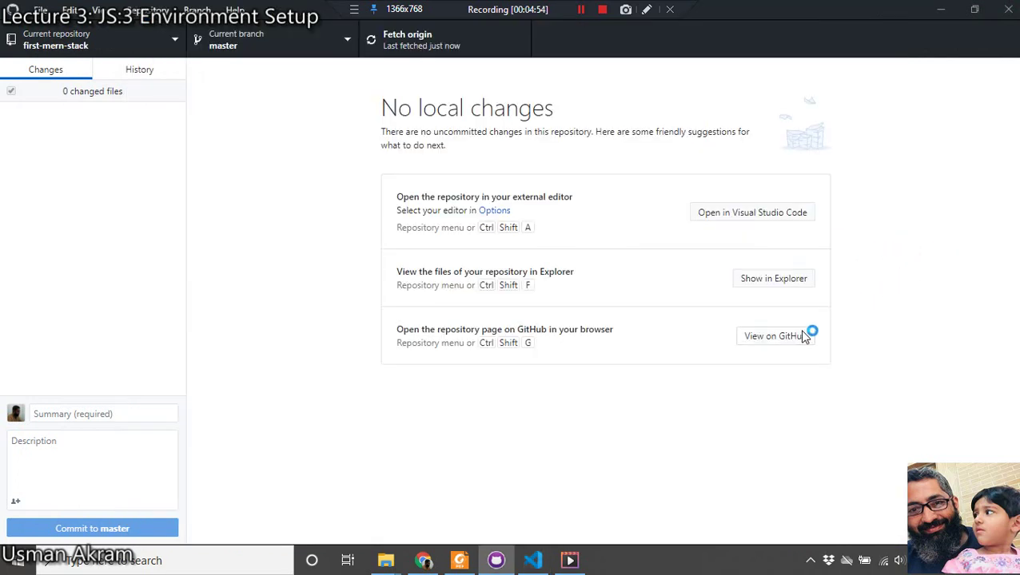
Open the first-mern-stack repository page on GitHub and examine its address and file list
{"action": "left_click", "coordinate": [791, 337]}
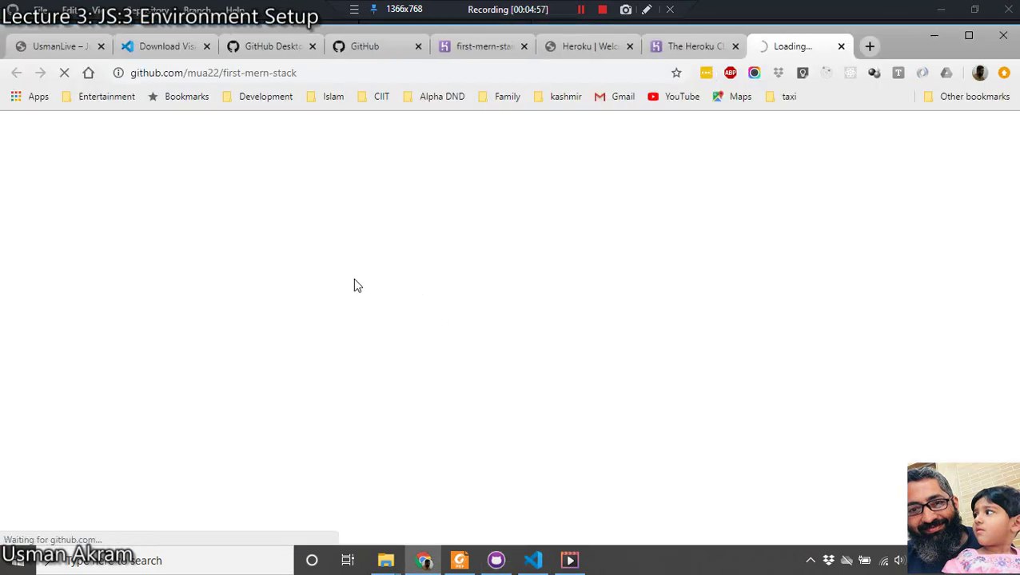
{"action": "left_click", "coordinate": [198, 70]}
{"action": "double_click", "coordinate": [202, 70]}
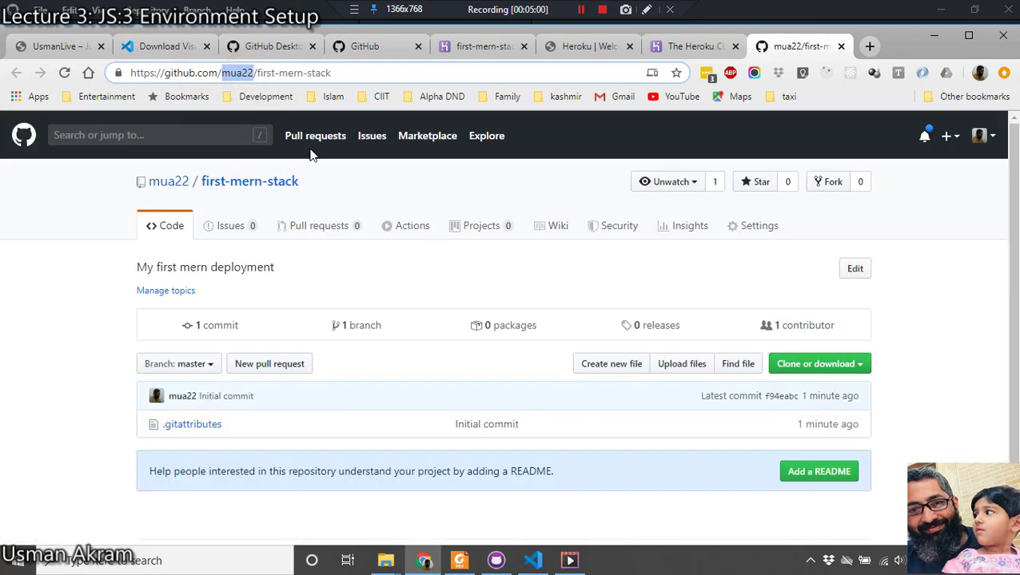
{"action": "left_click", "coordinate": [80, 380]}
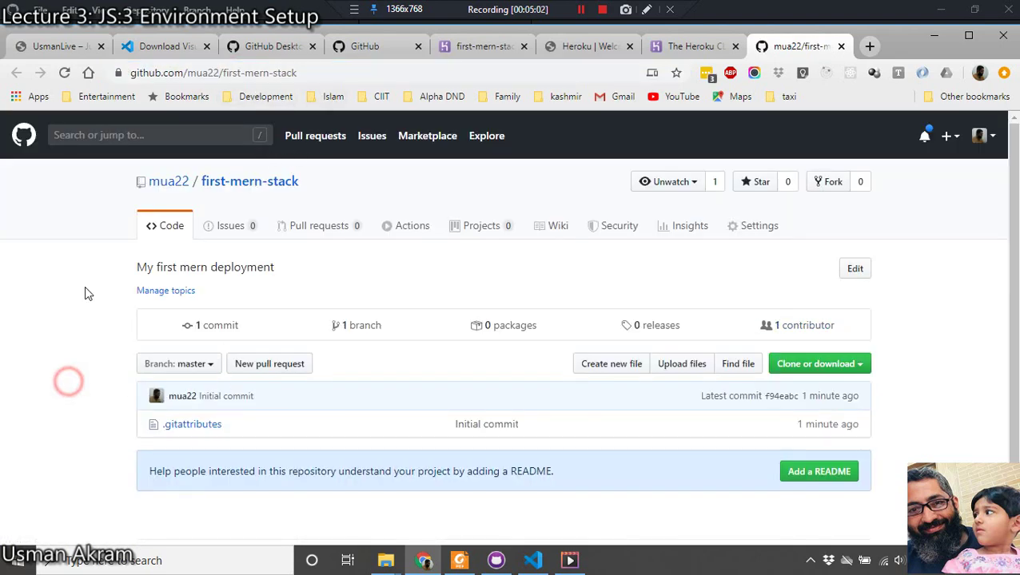
{"action": "scroll", "coordinate": [330, 409], "scroll_direction": "down", "scroll_amount": 1}
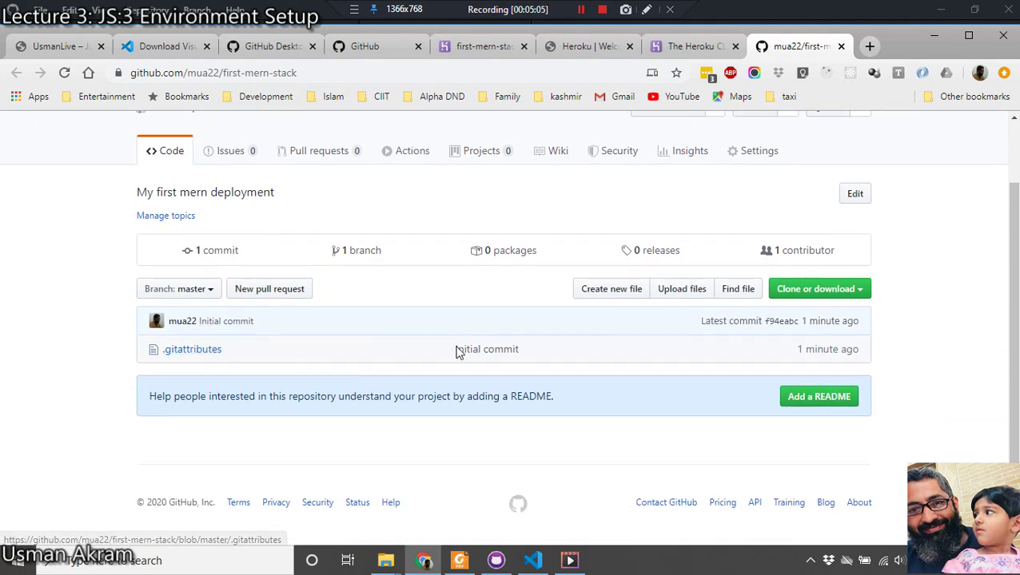
Switch to Visual Studio Code and create a file named index.html in the first-mern-stack folder
{"action": "left_click", "coordinate": [533, 560]}
{"action": "right_click", "coordinate": [273, 195]}
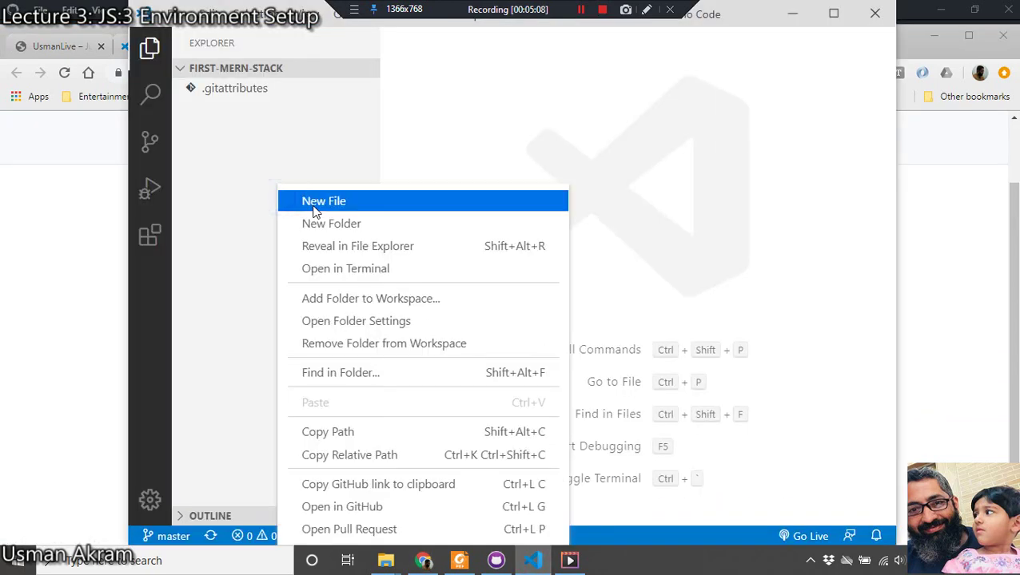
{"action": "left_click", "coordinate": [312, 207]}
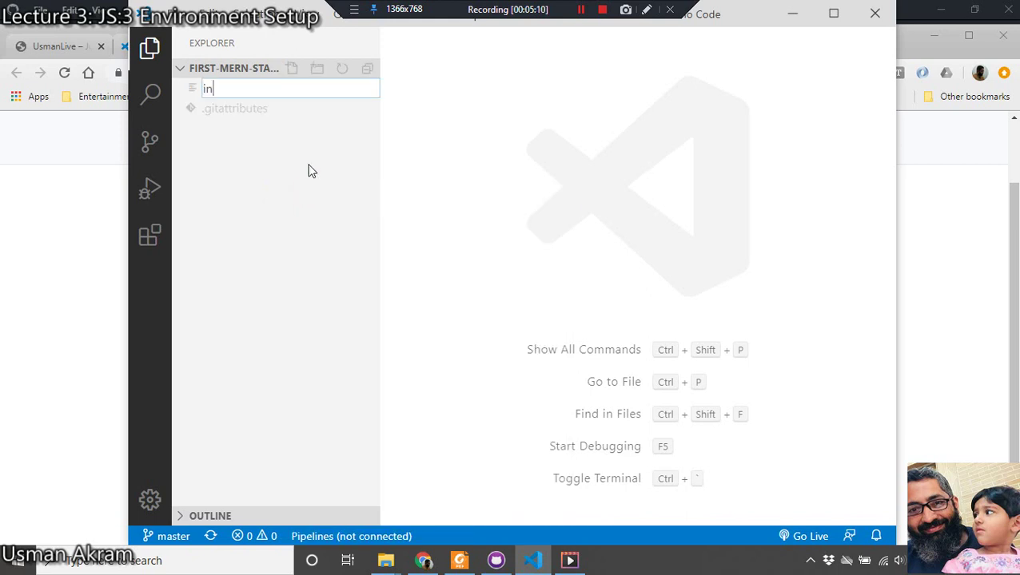
{"action": "type", "text": "index.html"}
{"action": "key", "text": "Return"}
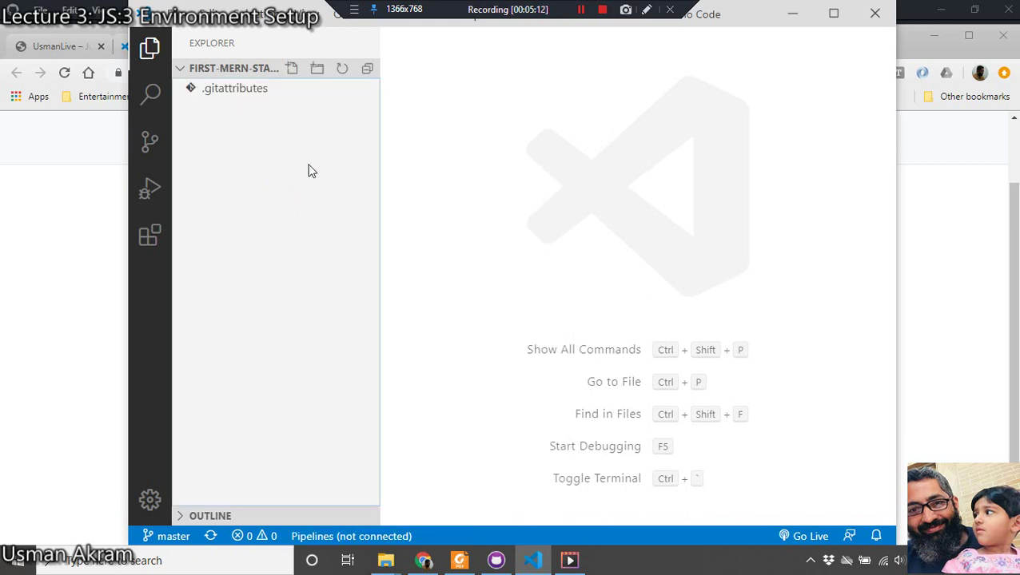
Fill index.html with the HTML boilerplate, add the h1 heading "My First Heoku Deployment" in the body, and save the file
{"action": "type", "text": "!"}
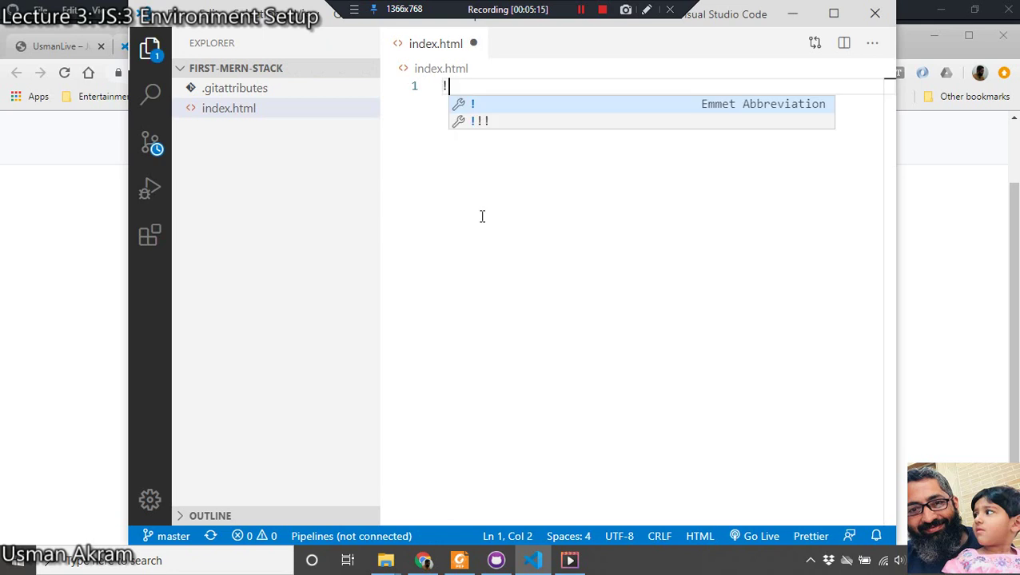
{"action": "key", "text": "Tab"}
{"action": "left_click", "coordinate": [513, 206]}
{"action": "key", "text": "Return"}
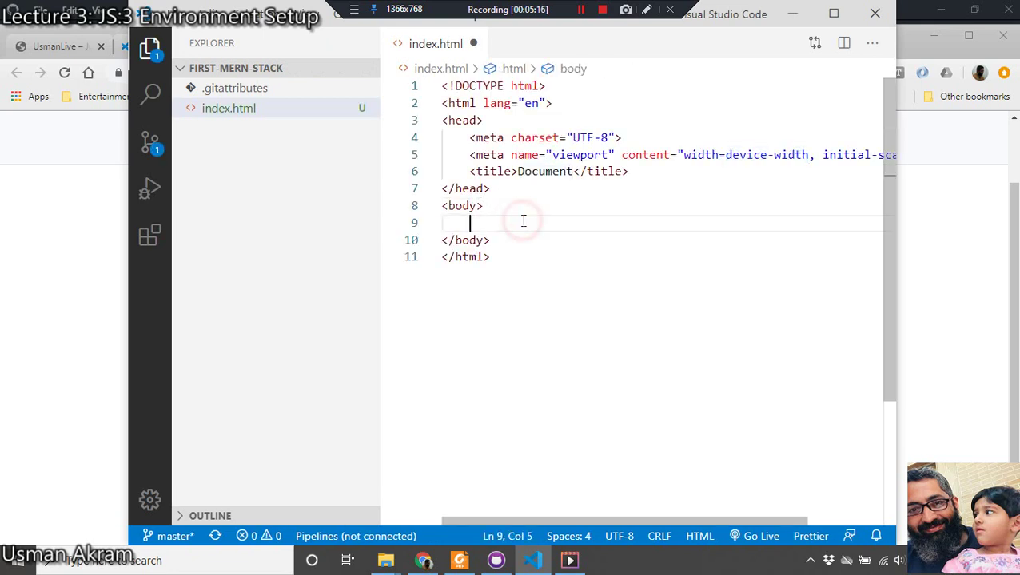
{"action": "type", "text": "h1"}
{"action": "key", "text": "Tab"}
{"action": "type", "text": "My First "}
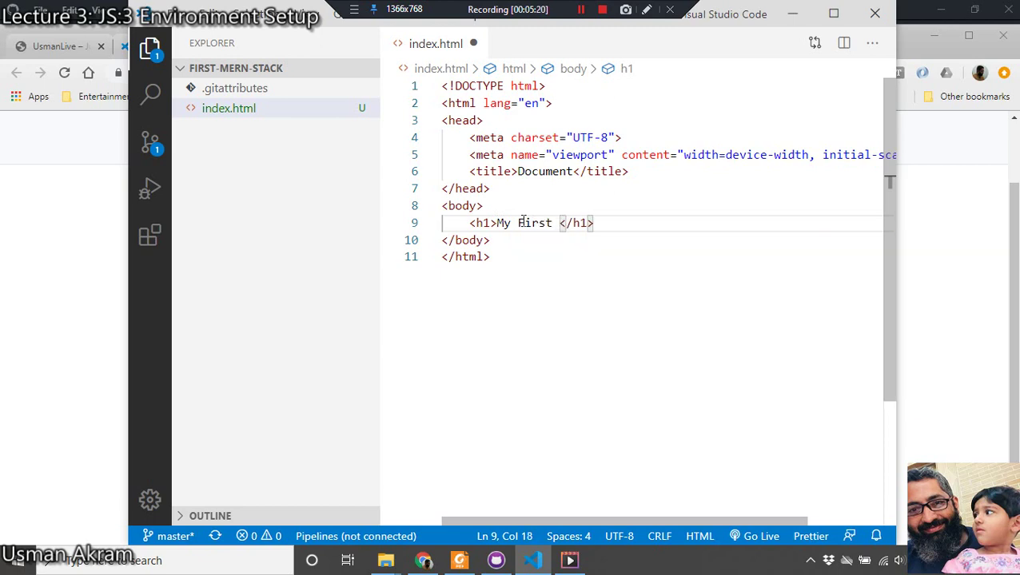
{"action": "type", "text": "Heoku Depl"}
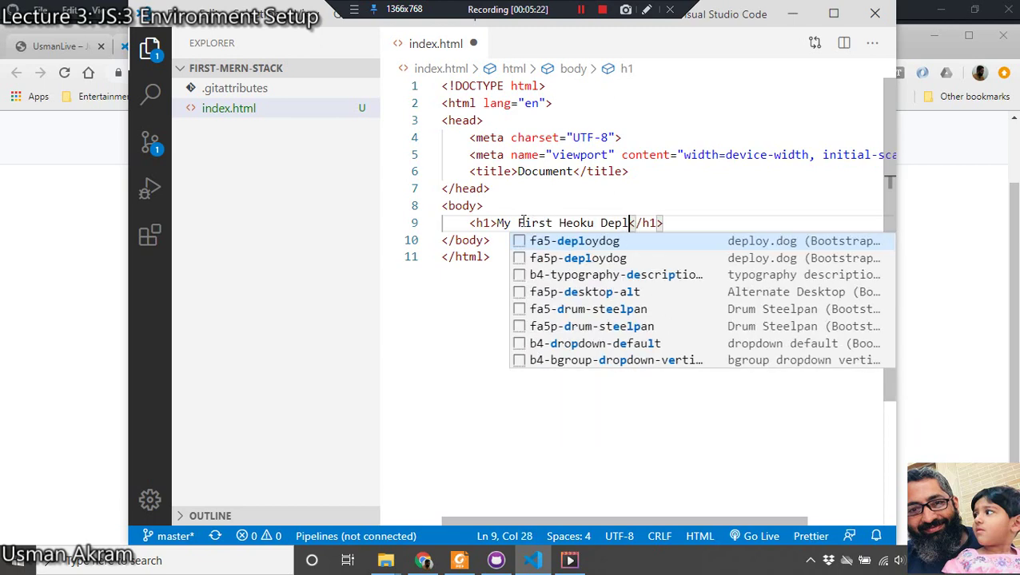
{"action": "type", "text": "oyment"}
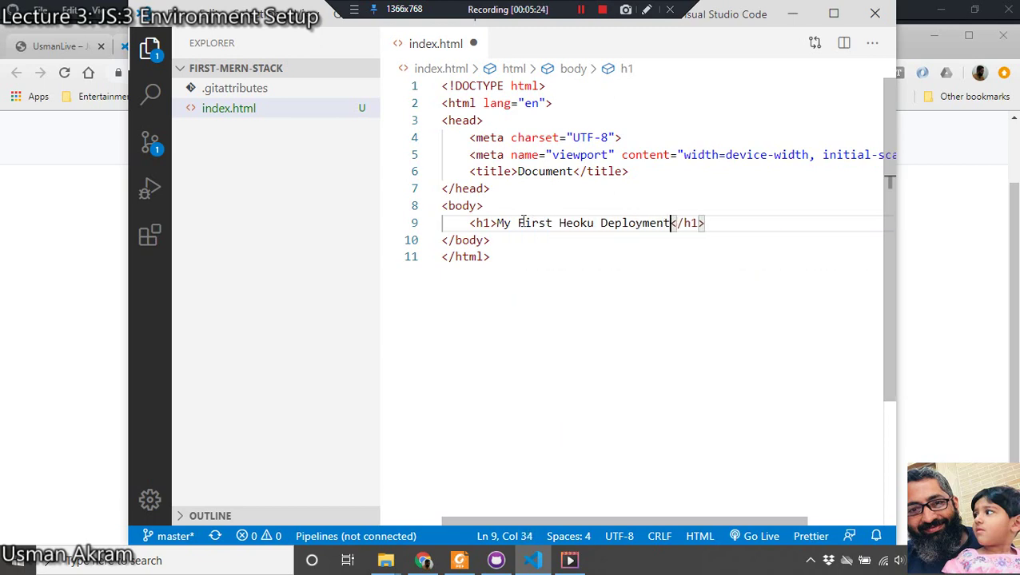
{"action": "key", "text": "ctrl+s"}
Create a file named styles.css in the first-mern-stack folder
{"action": "right_click", "coordinate": [253, 194]}
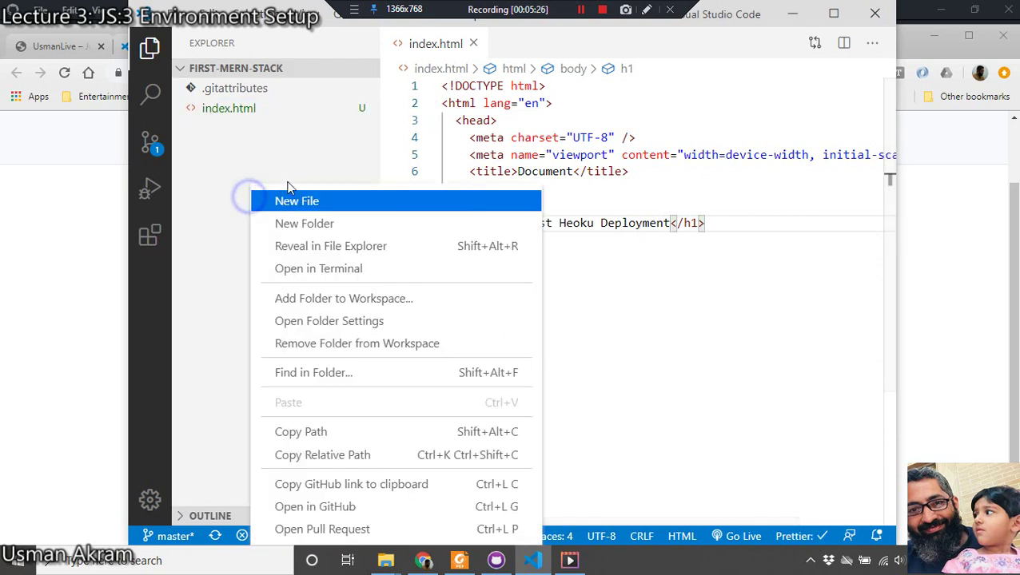
{"action": "left_click", "coordinate": [306, 203]}
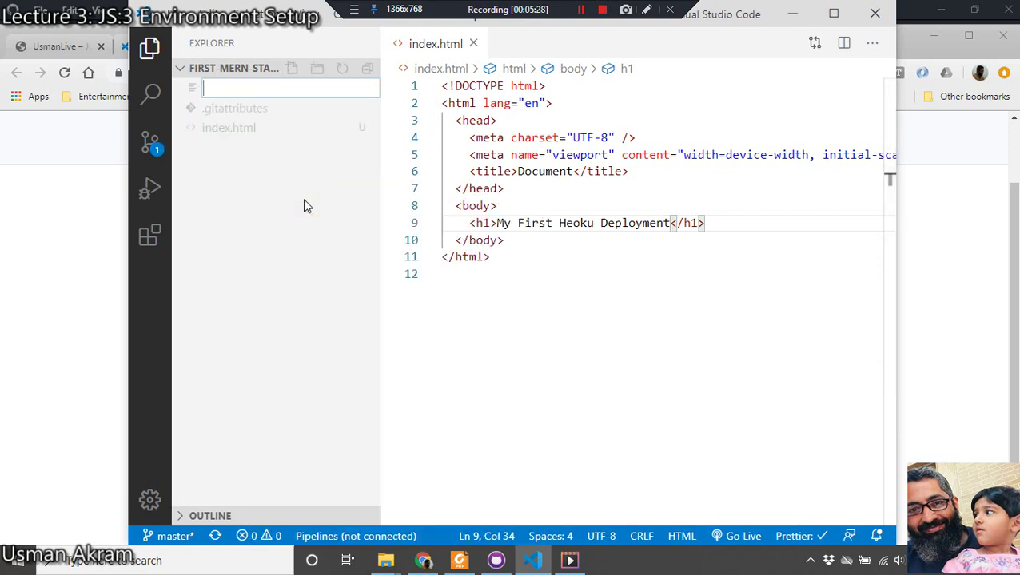
{"action": "type", "text": "styles.css"}
{"action": "key", "text": "Return"}
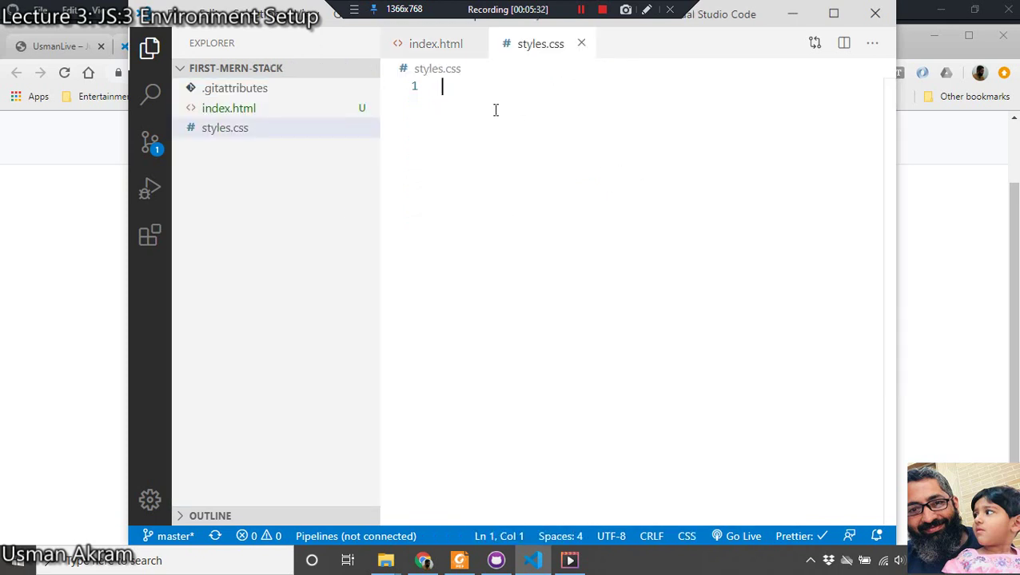
Add an h1 rule to styles.css that sets the text color to red, and save the file
{"action": "type", "text": "h1"}
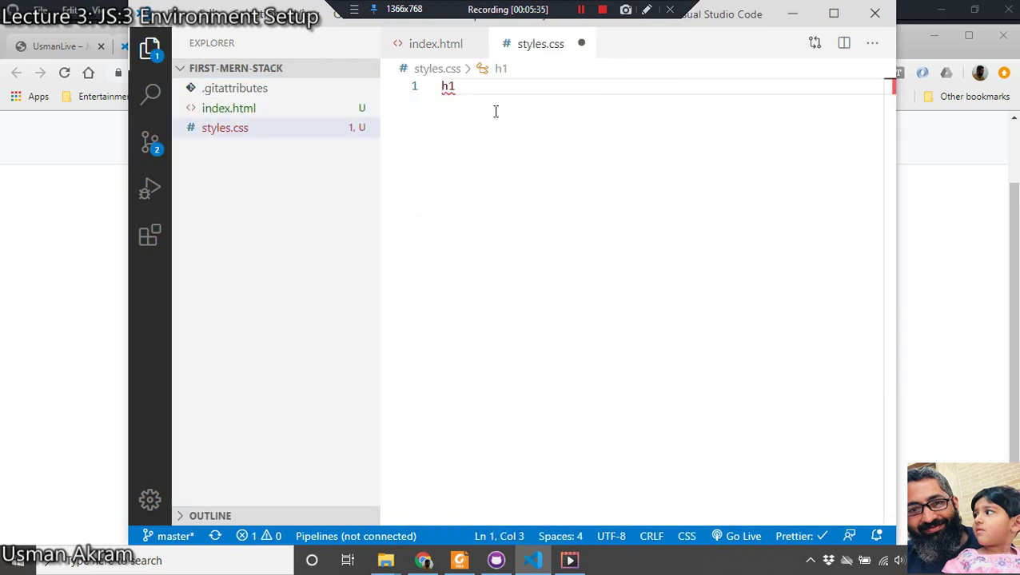
{"action": "type", "text": "{"}
{"action": "key", "text": "Return"}
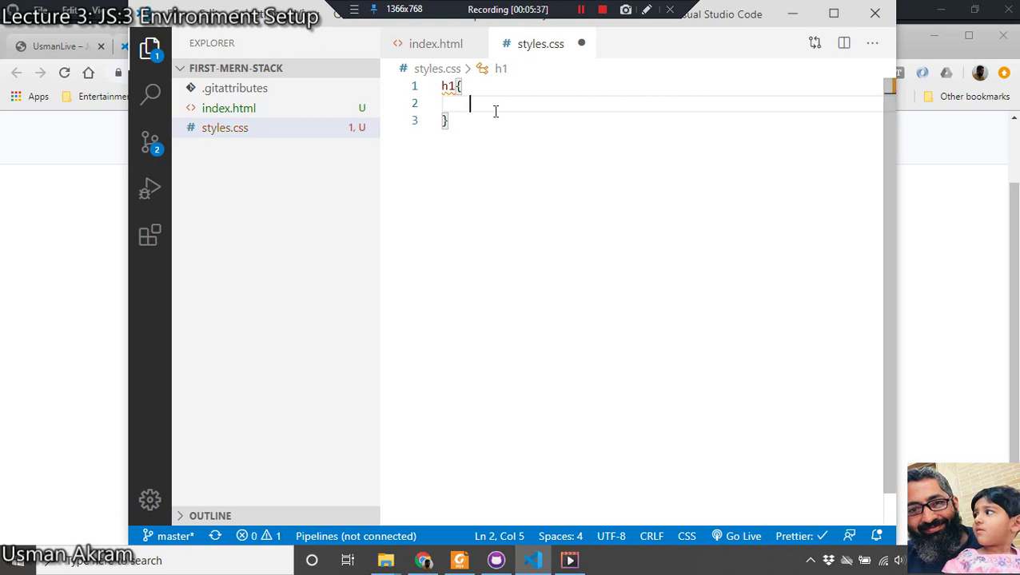
{"action": "type", "text": "color"}
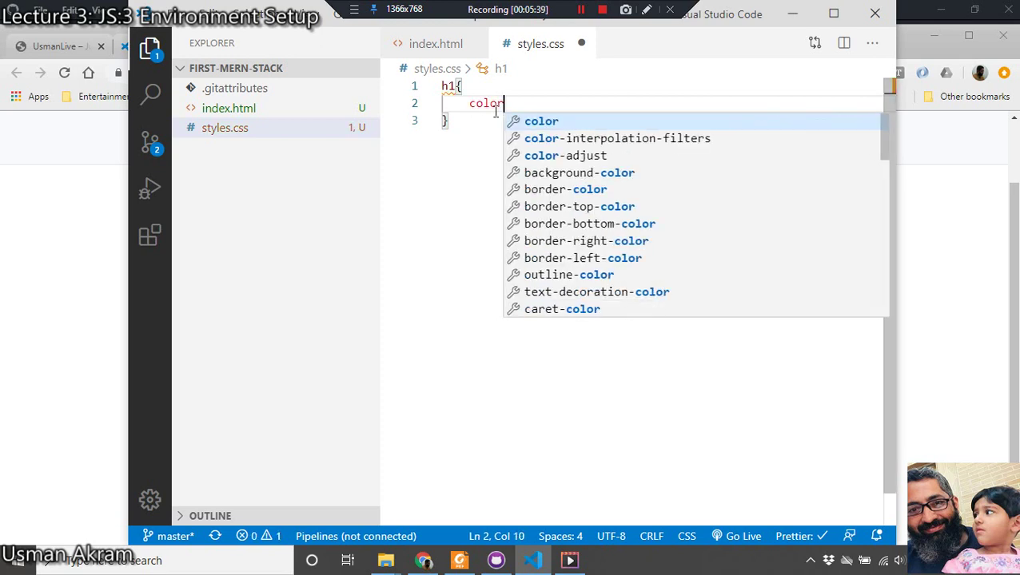
{"action": "key", "text": "Return"}
{"action": "type", "text": "red;"}
{"action": "key", "text": "ctrl+s"}
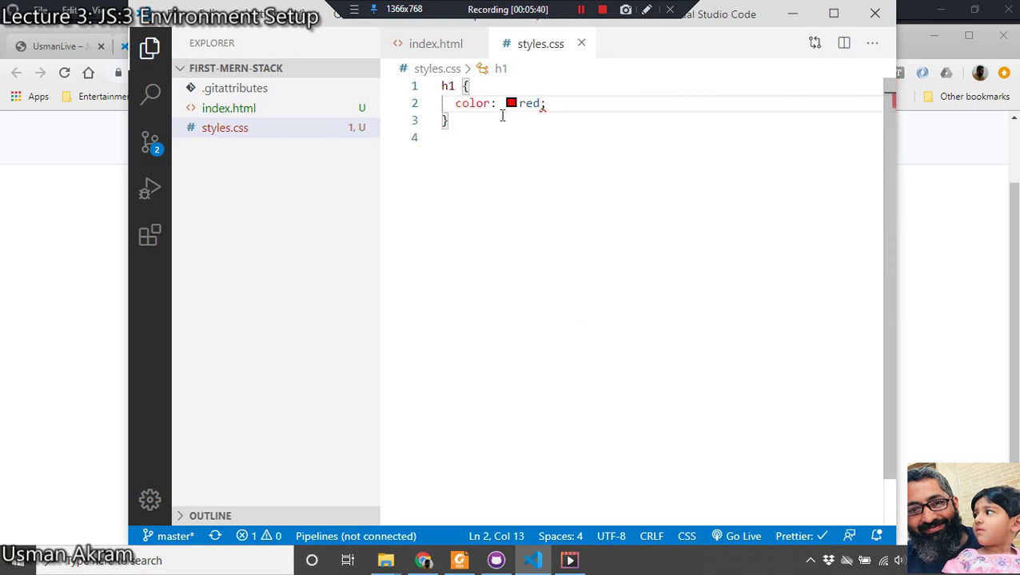
Link the stylesheet ./styles.css below the title in the head of index.html and save the file
{"action": "left_click", "coordinate": [435, 44]}
{"action": "left_click", "coordinate": [649, 173]}
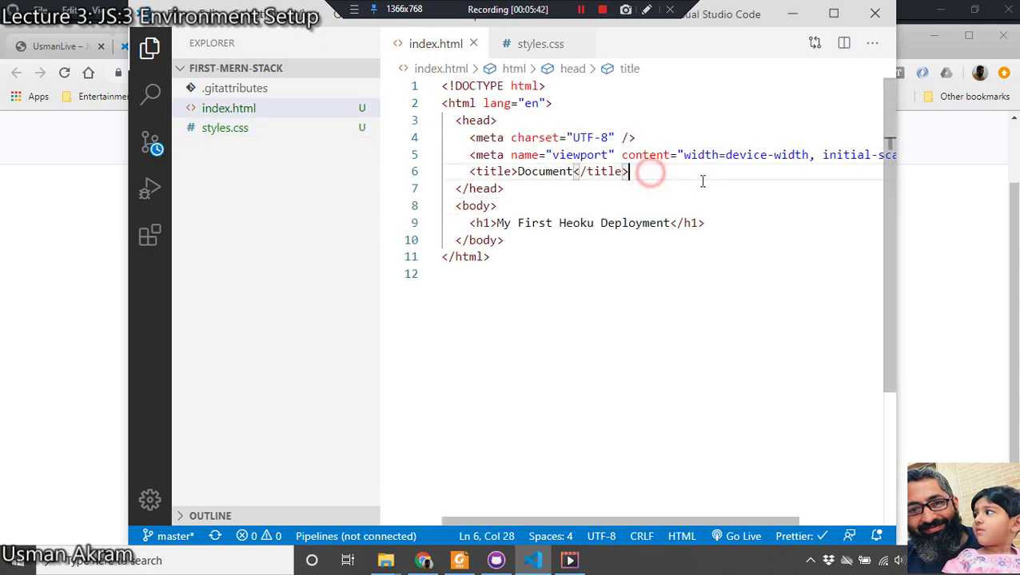
{"action": "double_click", "coordinate": [723, 14]}
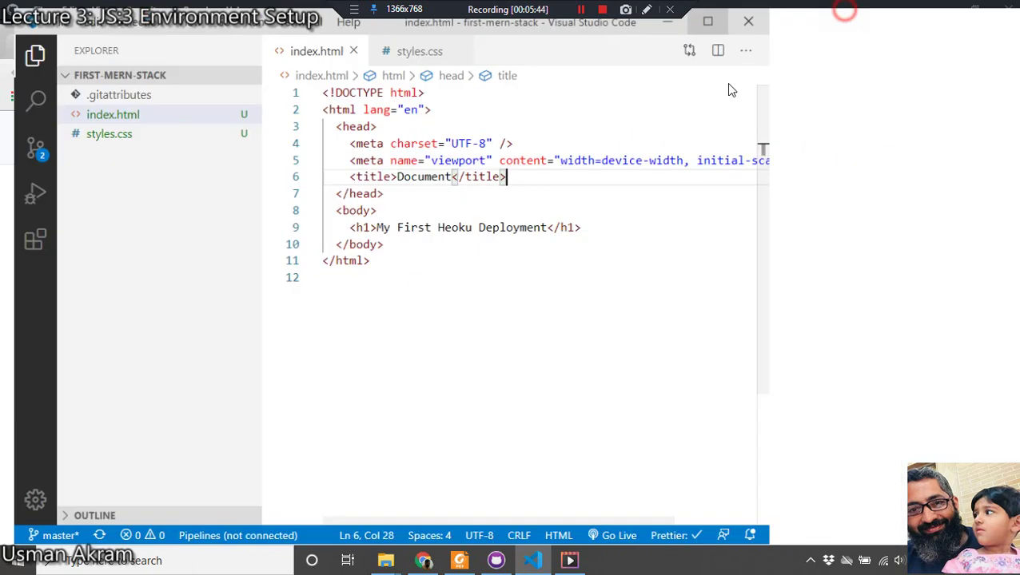
{"action": "key", "text": "ctrl+equal"}
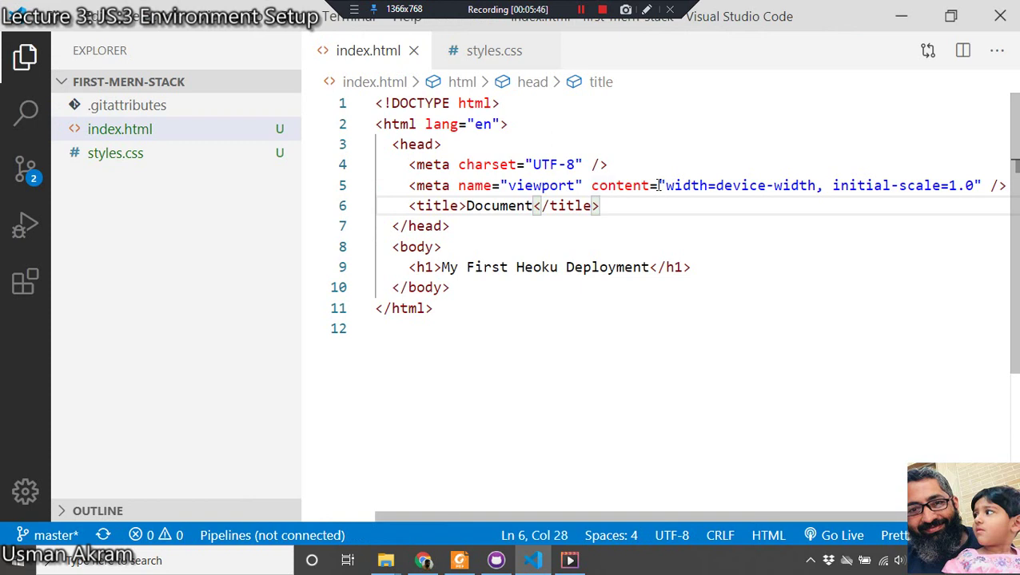
{"action": "key", "text": "Return"}
{"action": "type", "text": "link"}
{"action": "key", "text": "Tab"}
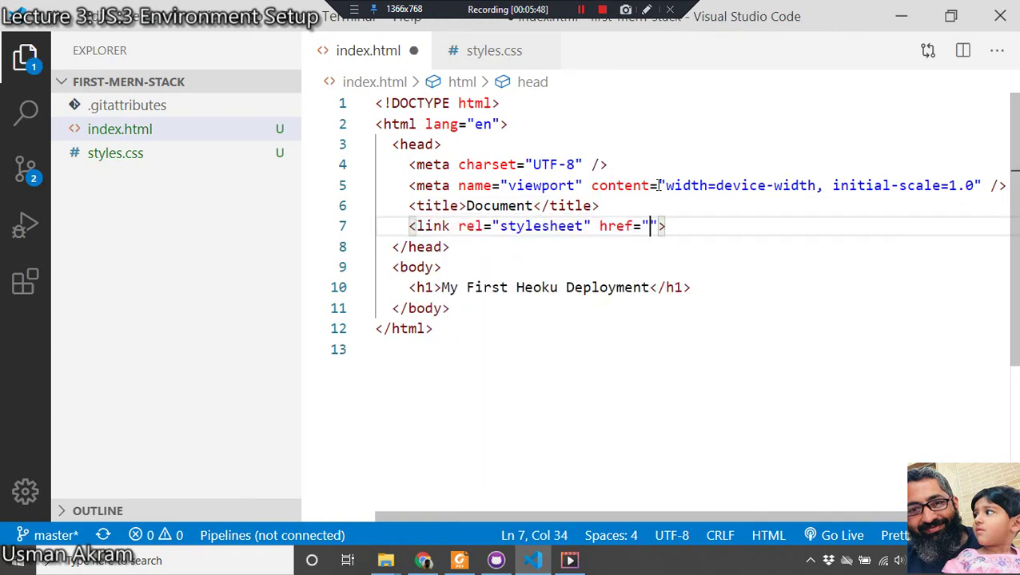
{"action": "type", "text": "./"}
{"action": "key", "text": "BackSpace"}
{"action": "key", "text": "BackSpace"}
{"action": "type", "text": "./"}
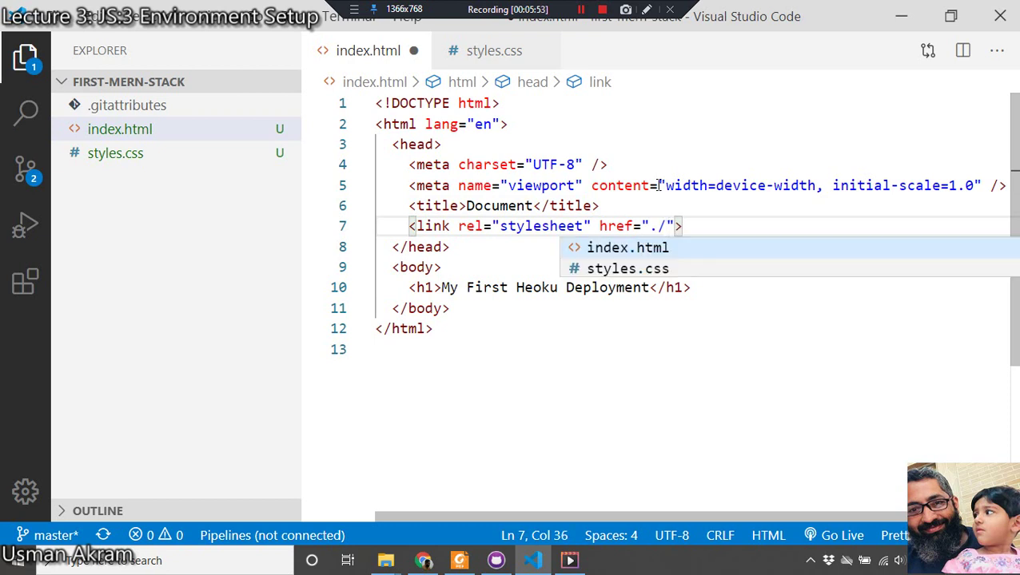
{"action": "key", "text": "Down"}
{"action": "key", "text": "Return"}
{"action": "key", "text": "ctrl+s"}
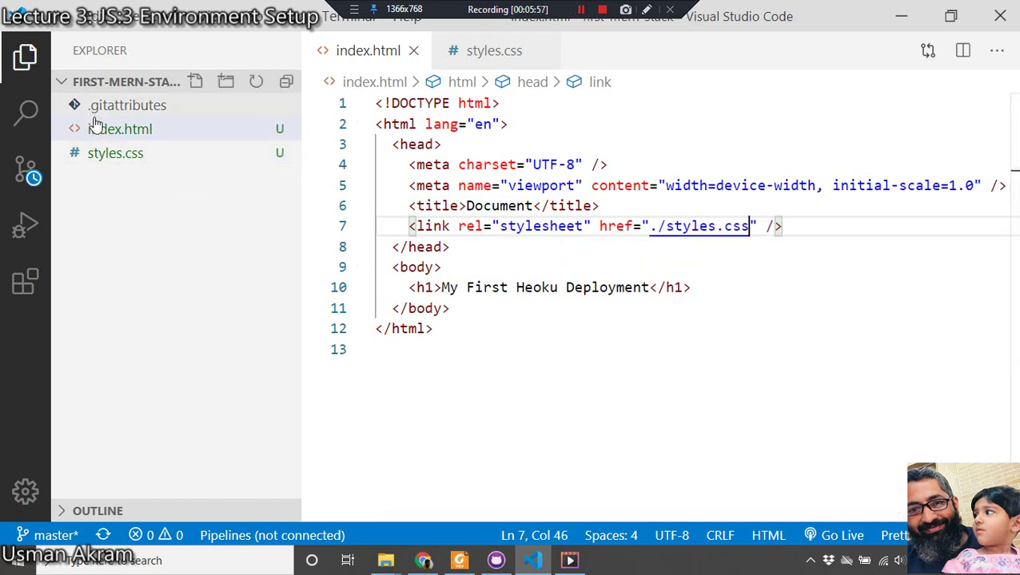
Open index.html with Live Server in the browser and check the styled heading on the page
{"action": "left_click", "coordinate": [113, 134]}
{"action": "right_click", "coordinate": [114, 134]}
{"action": "left_click", "coordinate": [183, 76]}
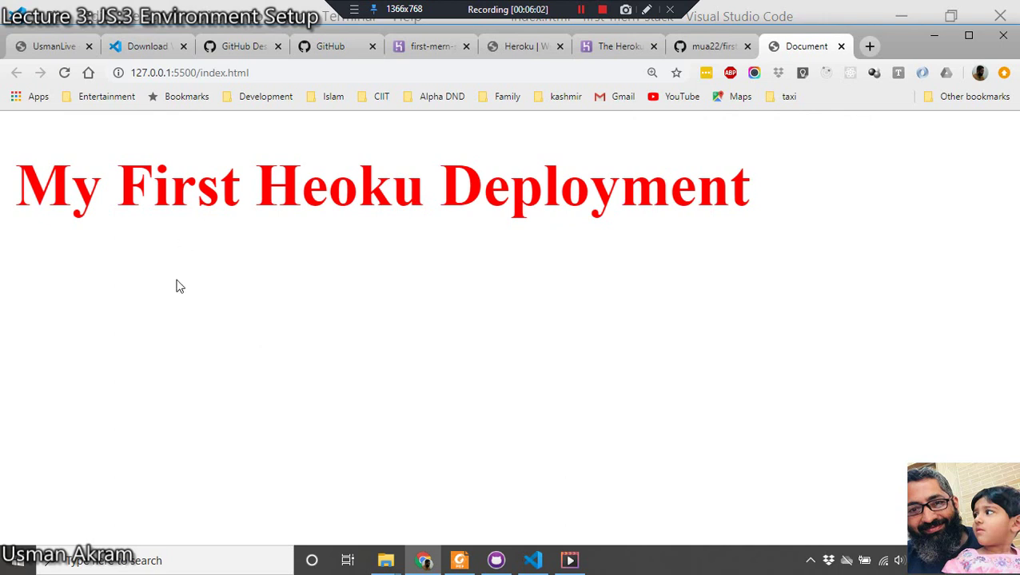
{"action": "left_click_drag", "start_coordinate": [170, 185], "coordinate": [239, 185]}
{"action": "left_click", "coordinate": [204, 193]}
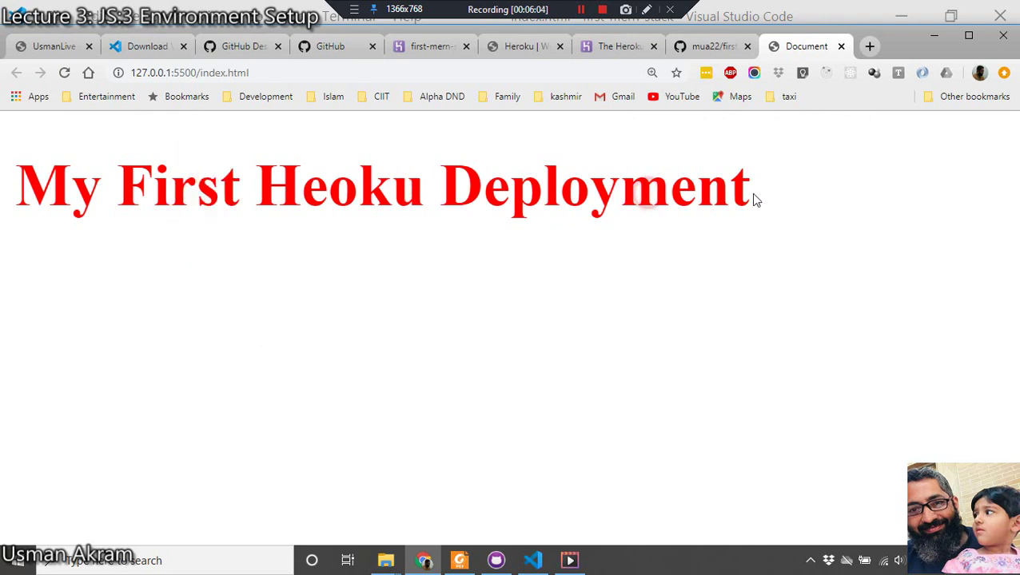